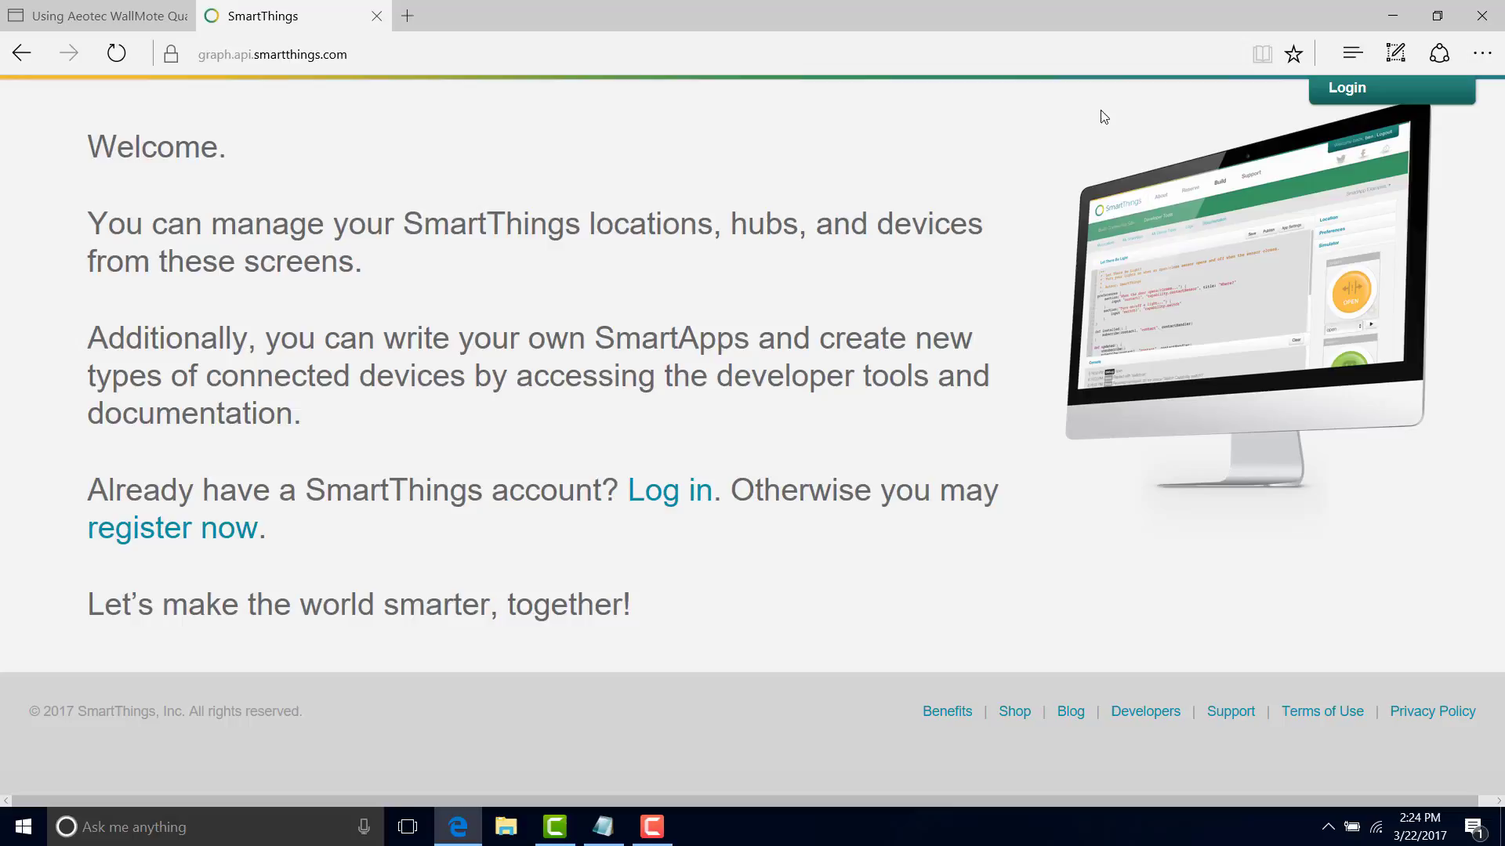
# Log in to the SmartThings Graph IDE developer account and go to the empty My Devices list.
pyautogui.click(1360, 91)
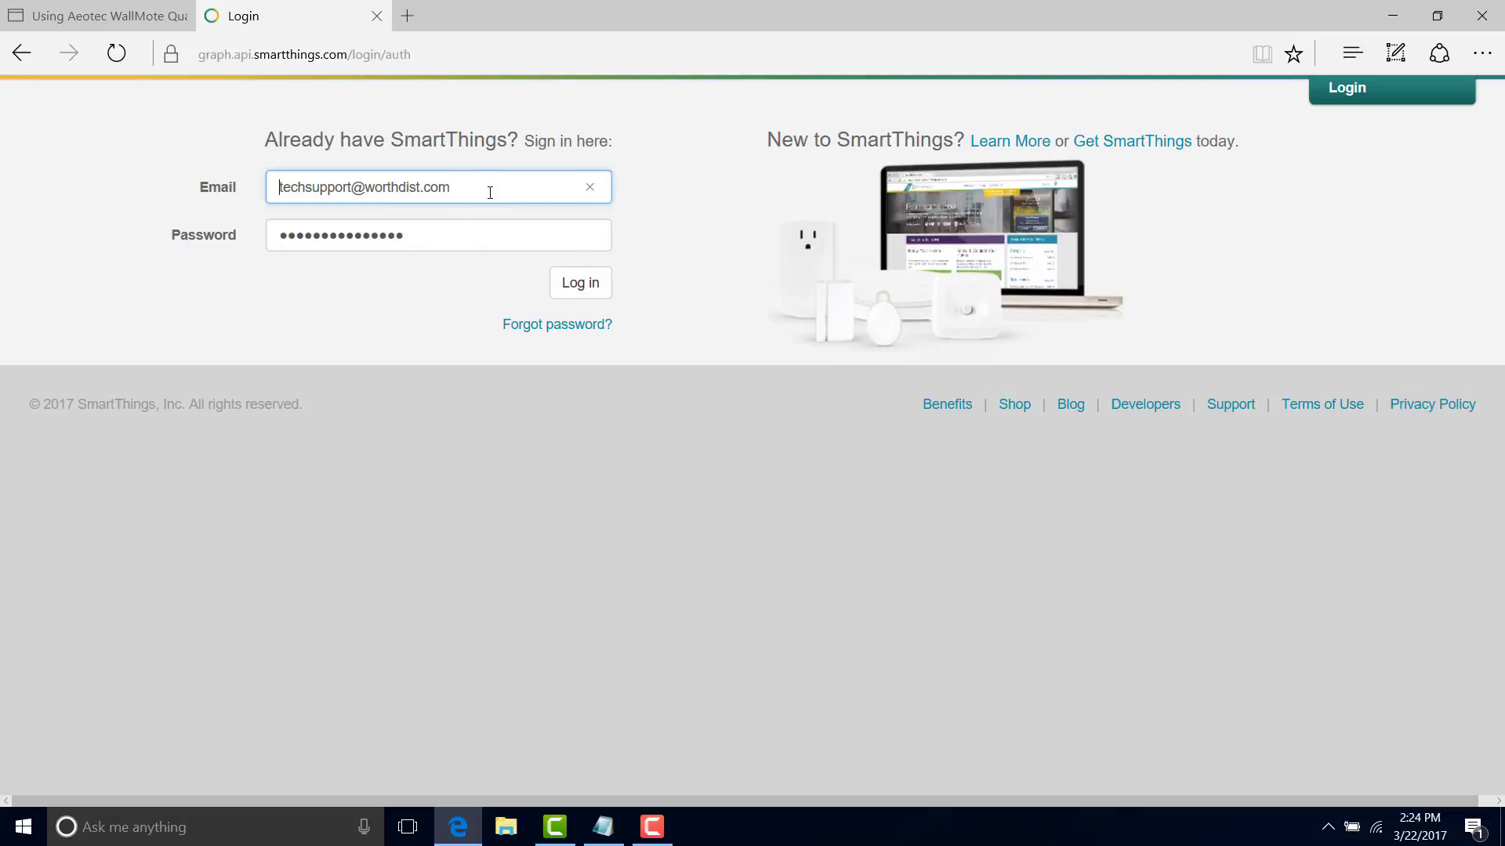
pyautogui.click(596, 290)
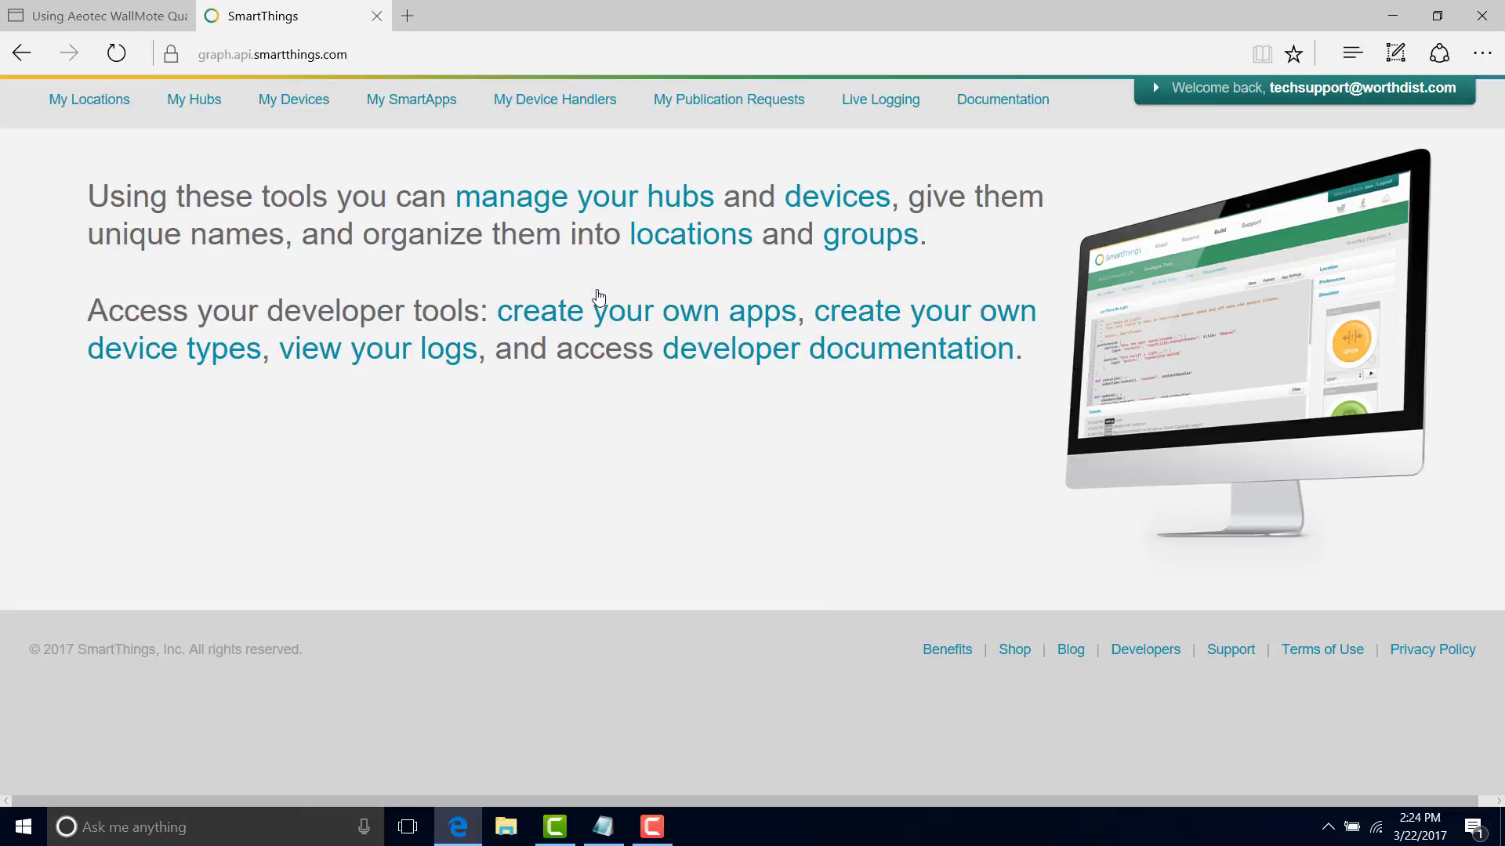
pyautogui.click(299, 112)
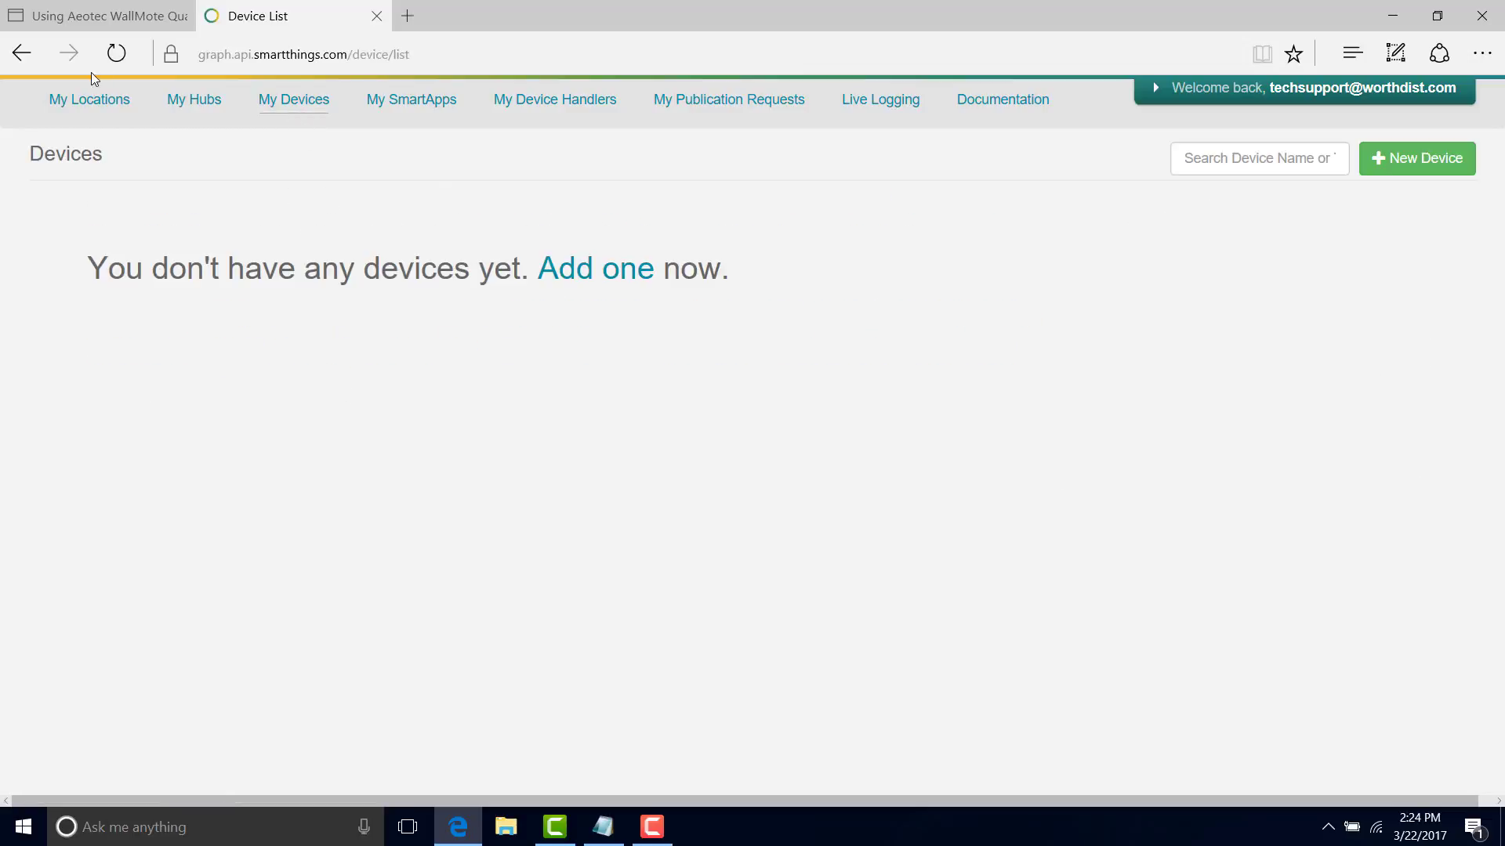
# Open the Home location, signing in again, and list its 14 devices, including the Unknown-type Wallmote.
pyautogui.click(89, 102)
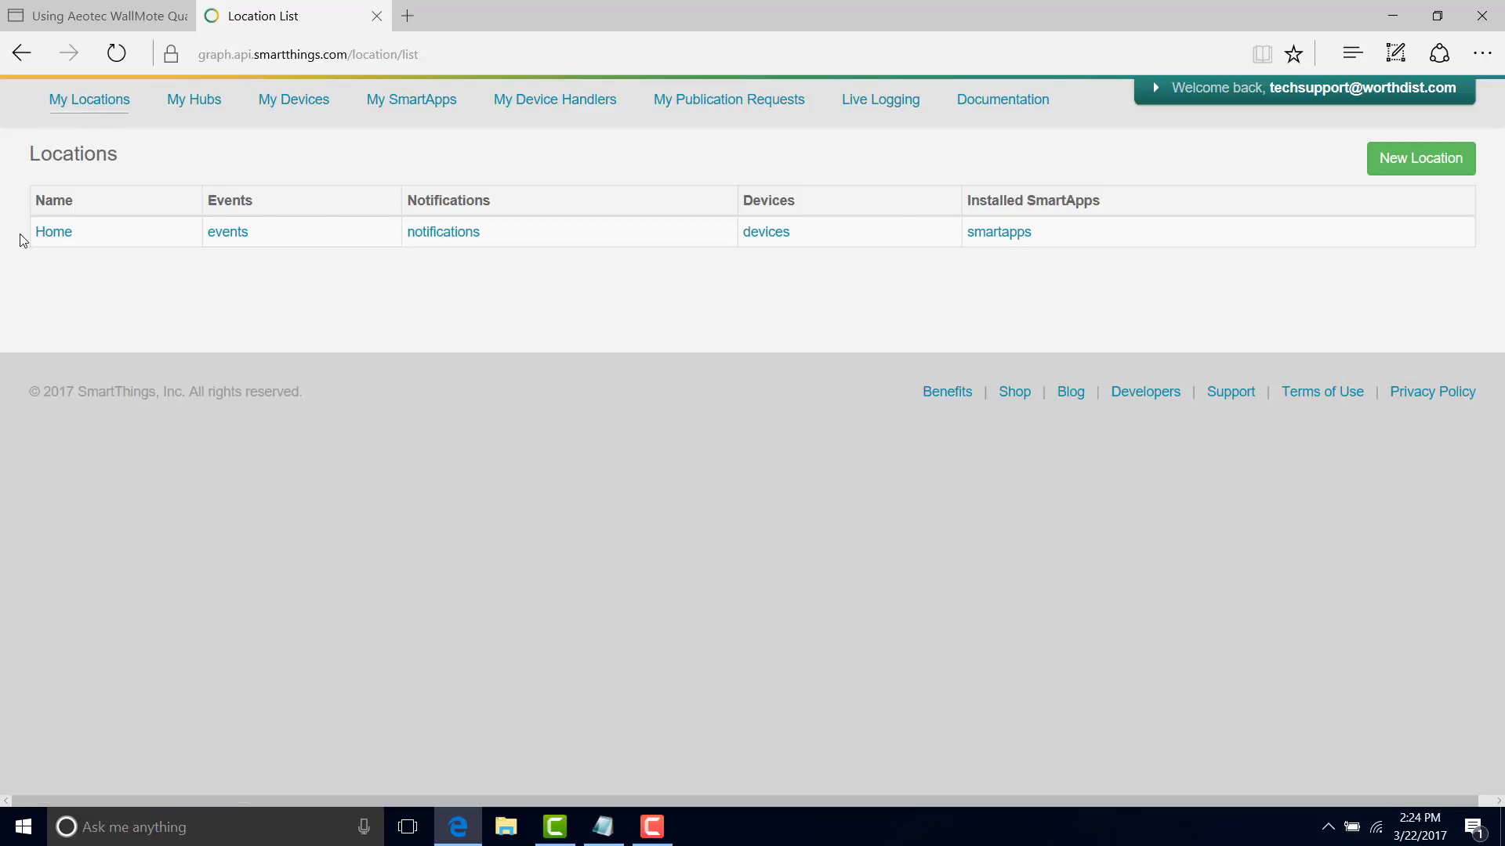
pyautogui.click(55, 233)
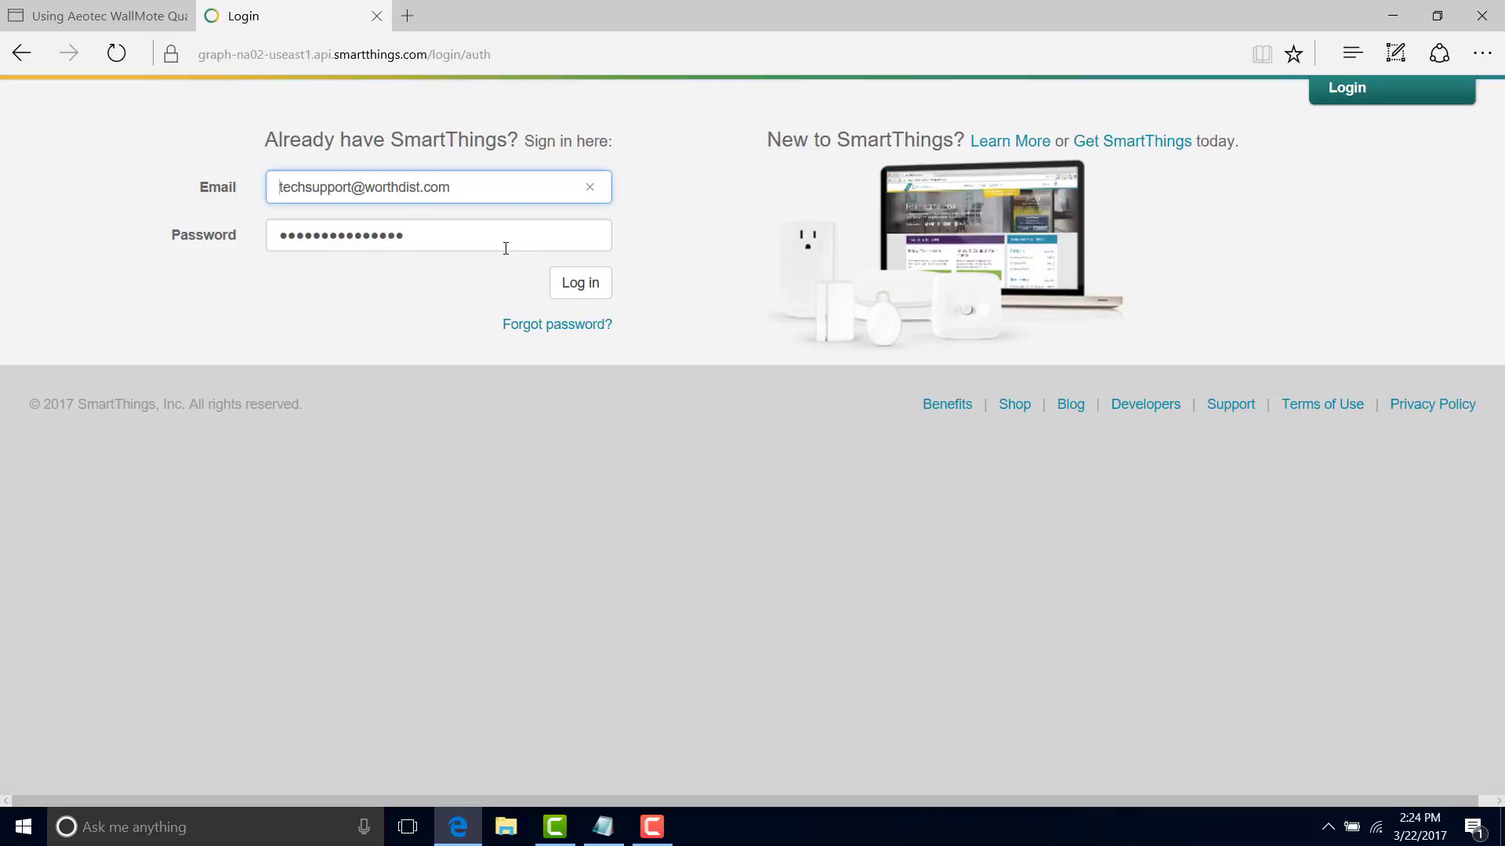
pyautogui.click(574, 283)
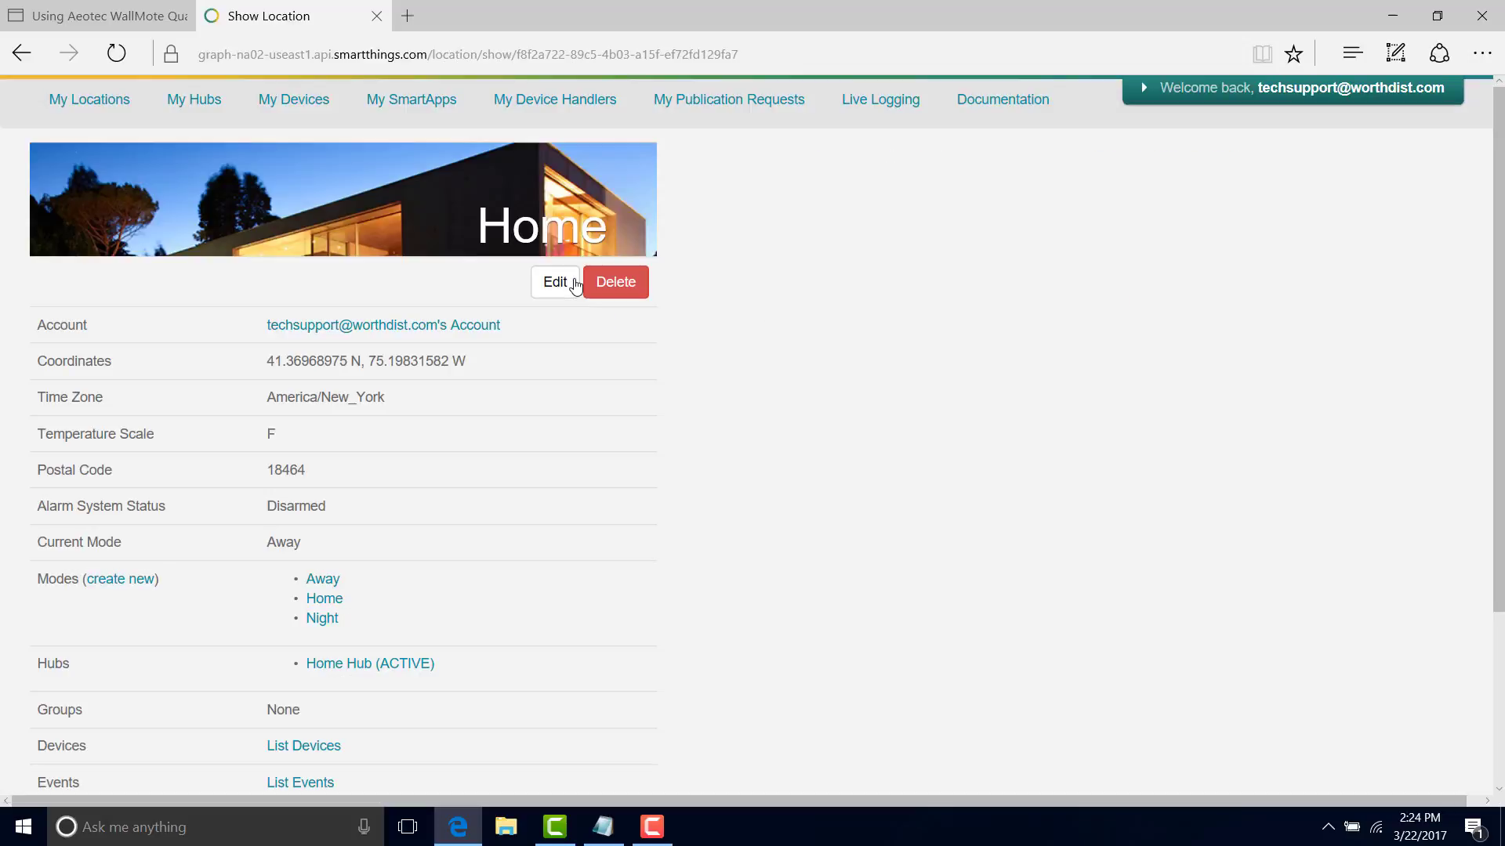
pyautogui.click(290, 101)
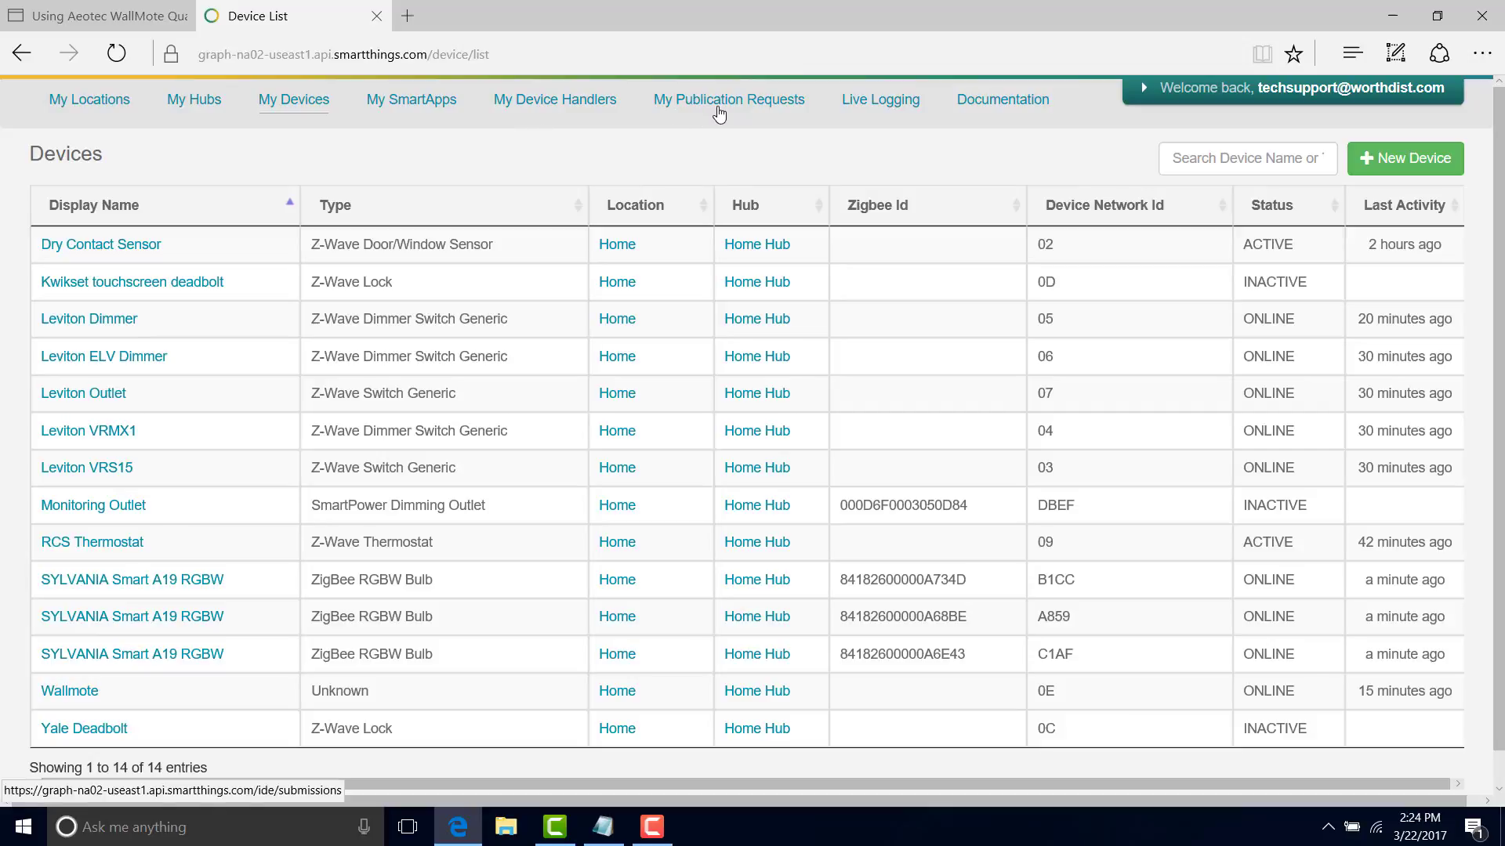
# From My Device Handlers, start a new device handler using the From Code option.
pyautogui.click(568, 99)
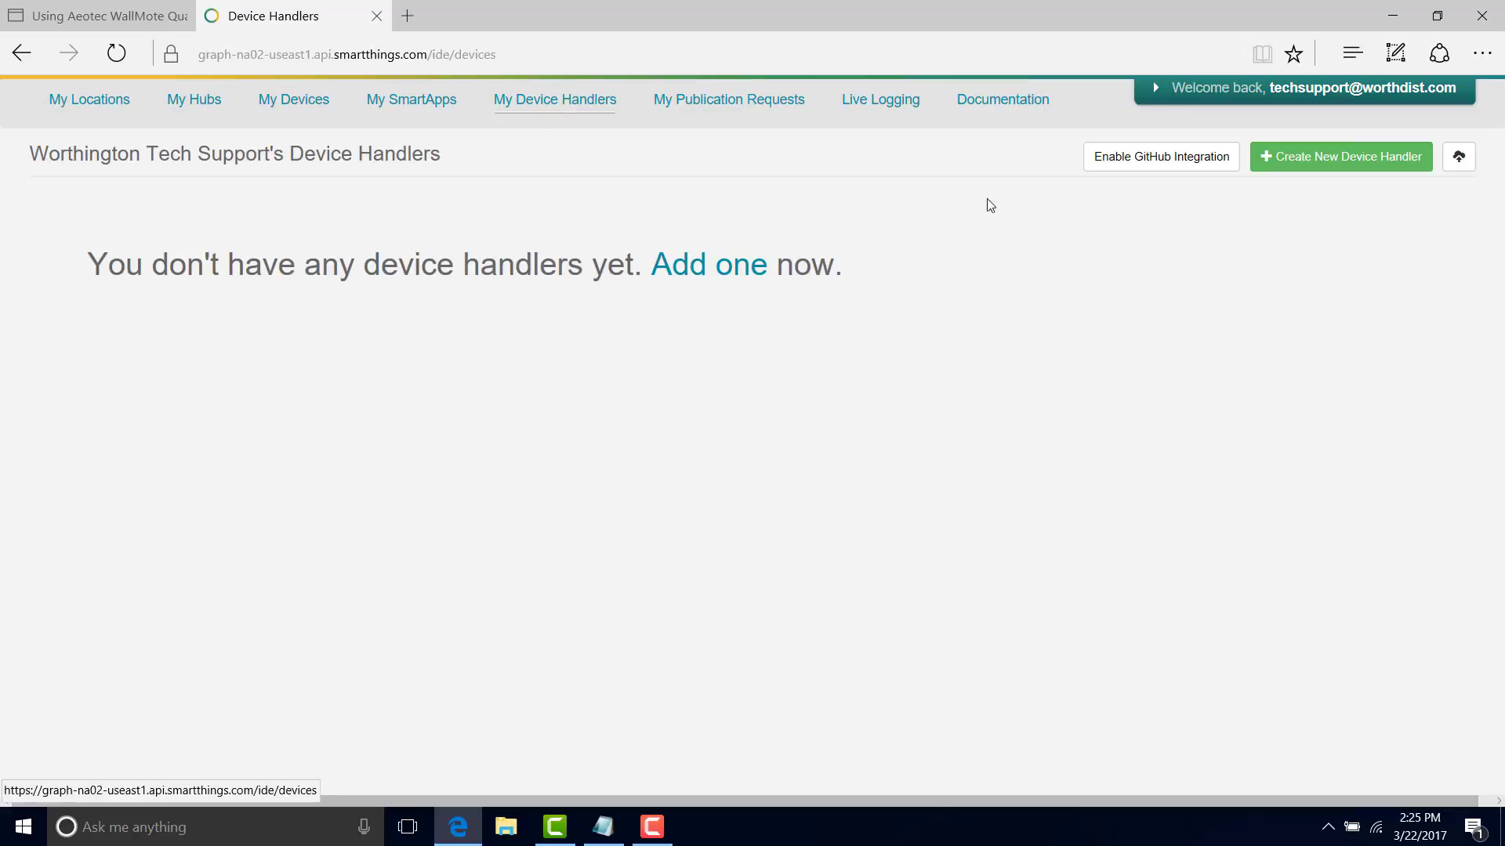
pyautogui.click(1357, 163)
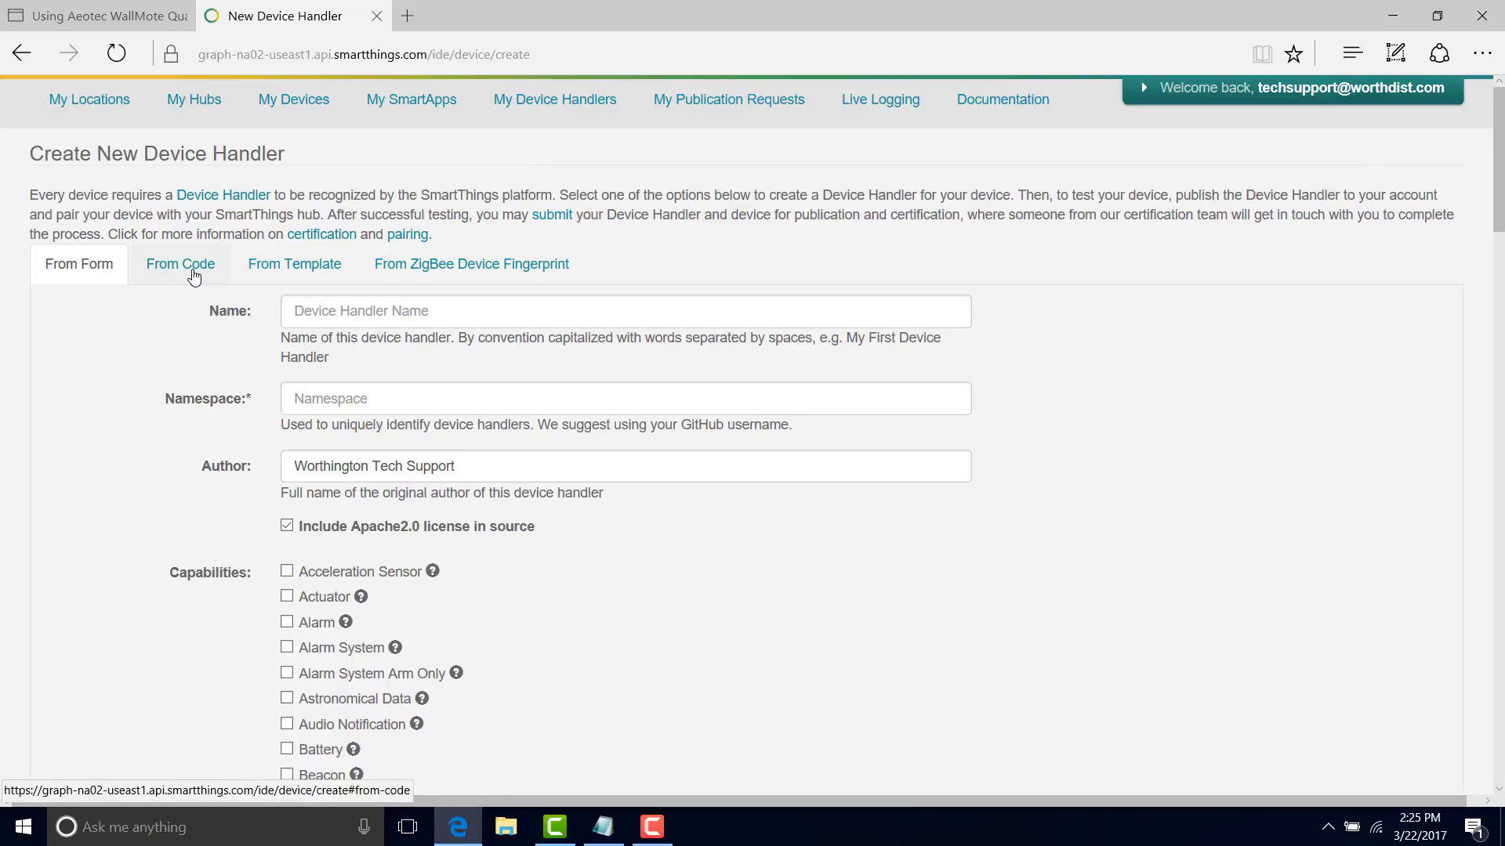
pyautogui.click(194, 276)
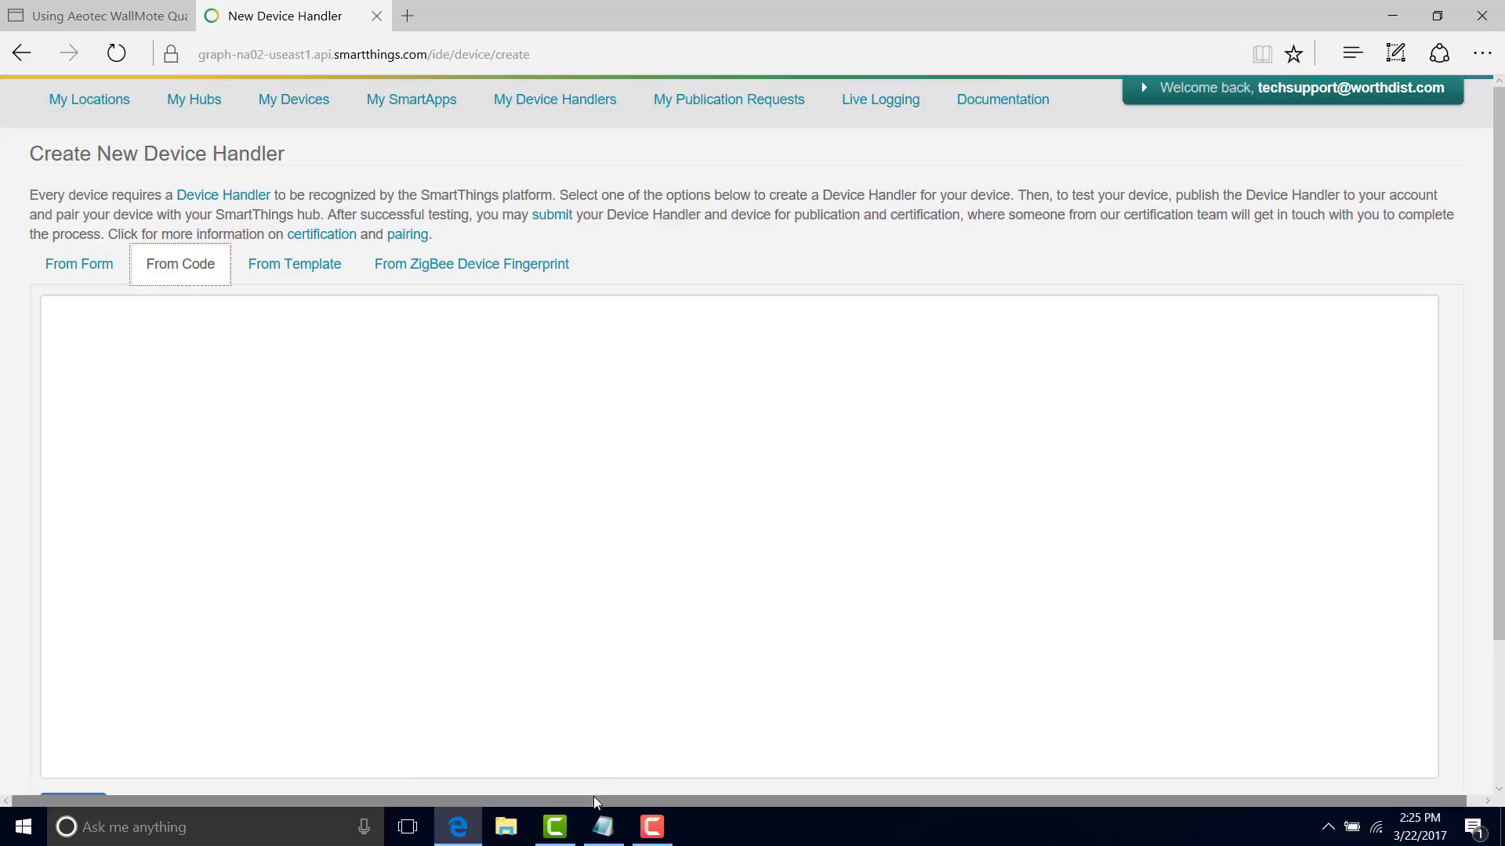
# Copy all the Aeon WallMote handler code from the Notepad wallmote file, then return to the browser editor.
pyautogui.click(602, 827)
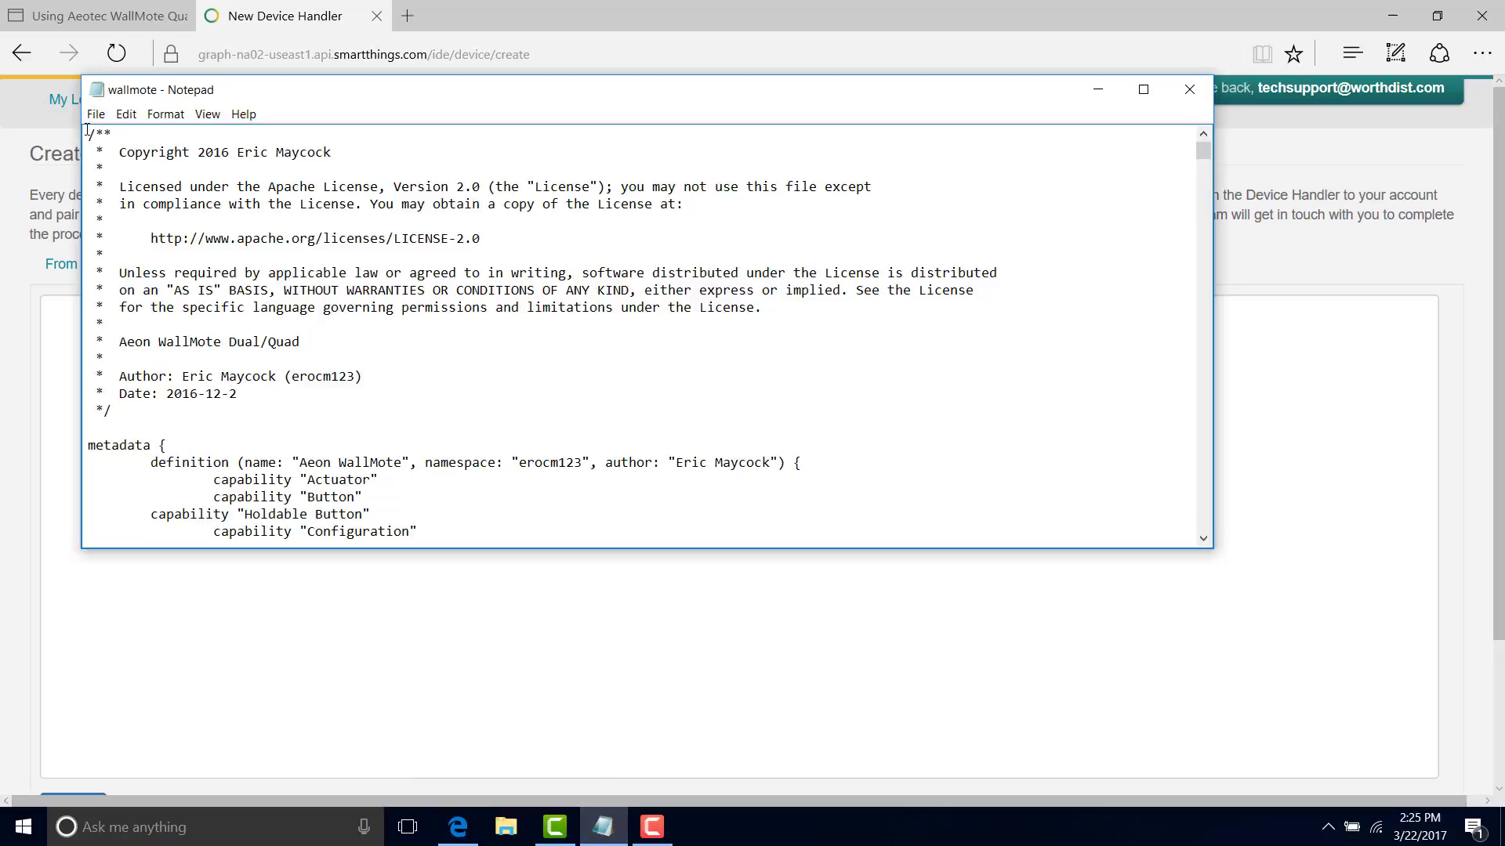
pyautogui.moveTo(87, 131); pyautogui.dragTo(779, 530)
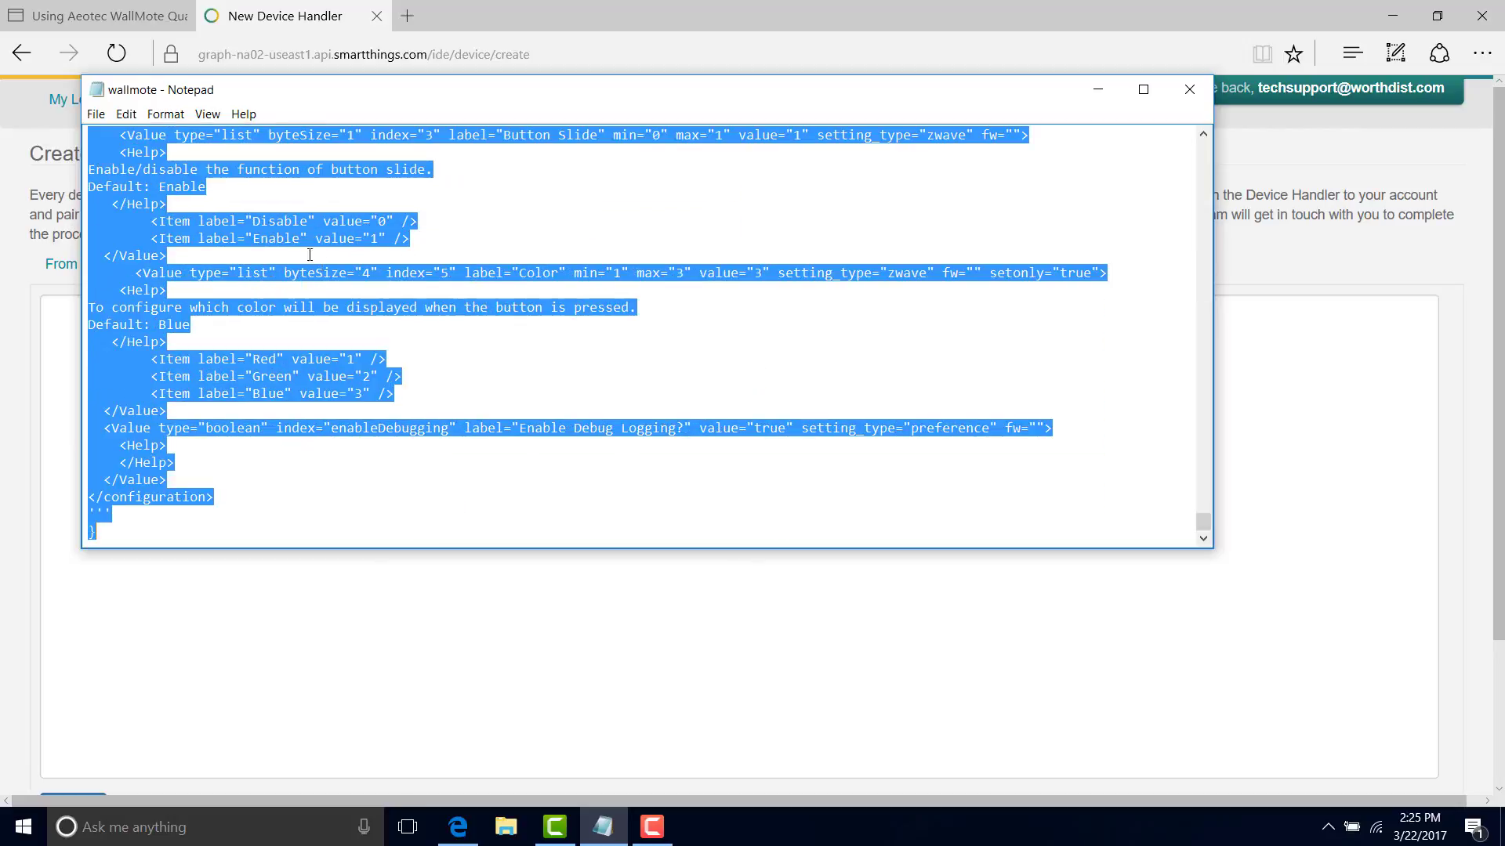
pyautogui.rightClick(275, 222)
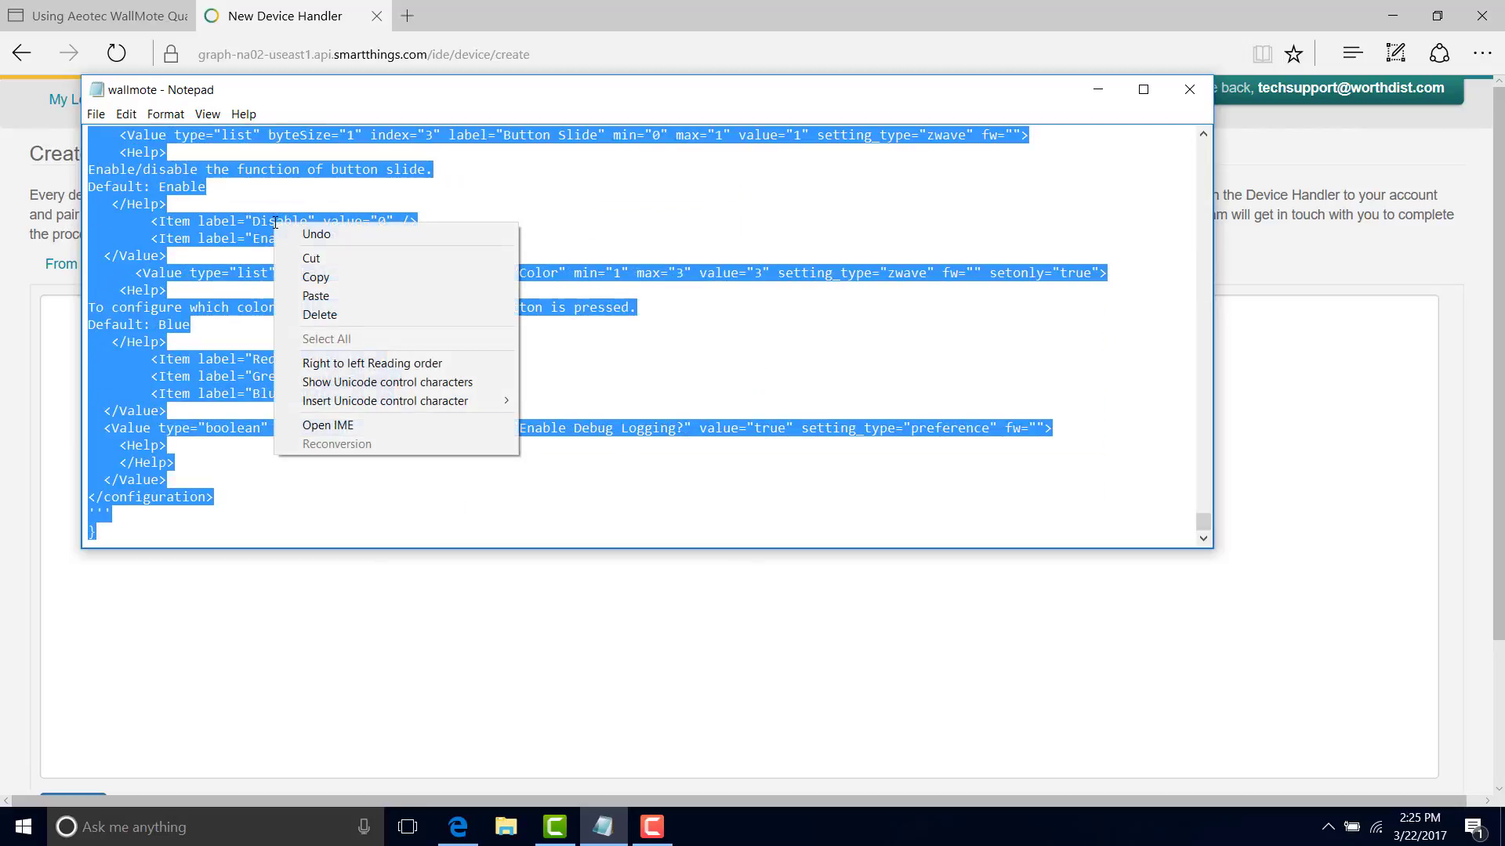
pyautogui.click(323, 280)
pyautogui.click(298, 572)
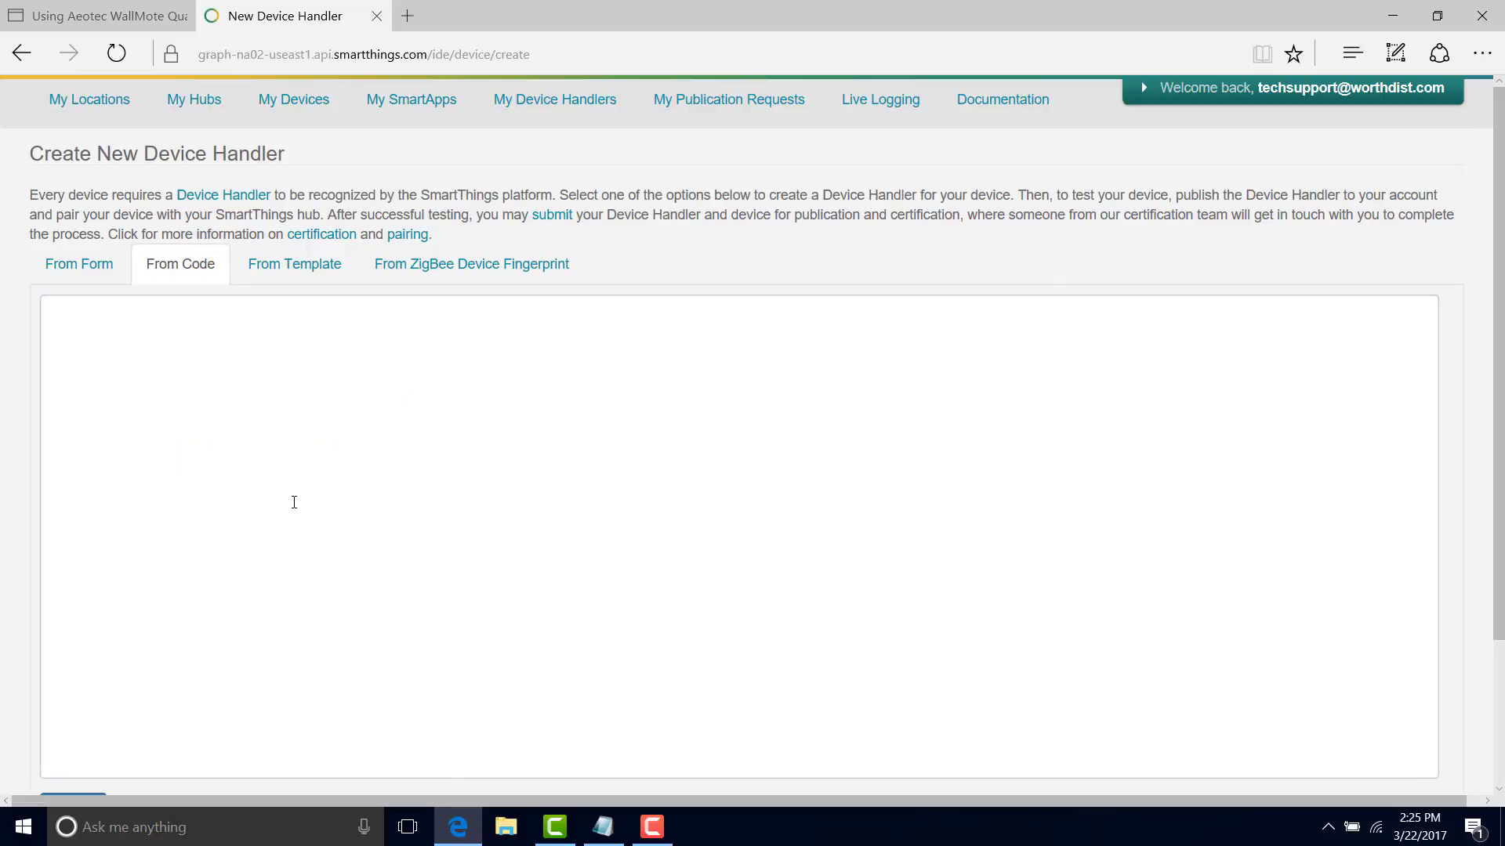
# Paste the WallMote handler code into the From Code editor, create the handler, and save it.
pyautogui.rightClick(292, 501)
pyautogui.click(320, 555)
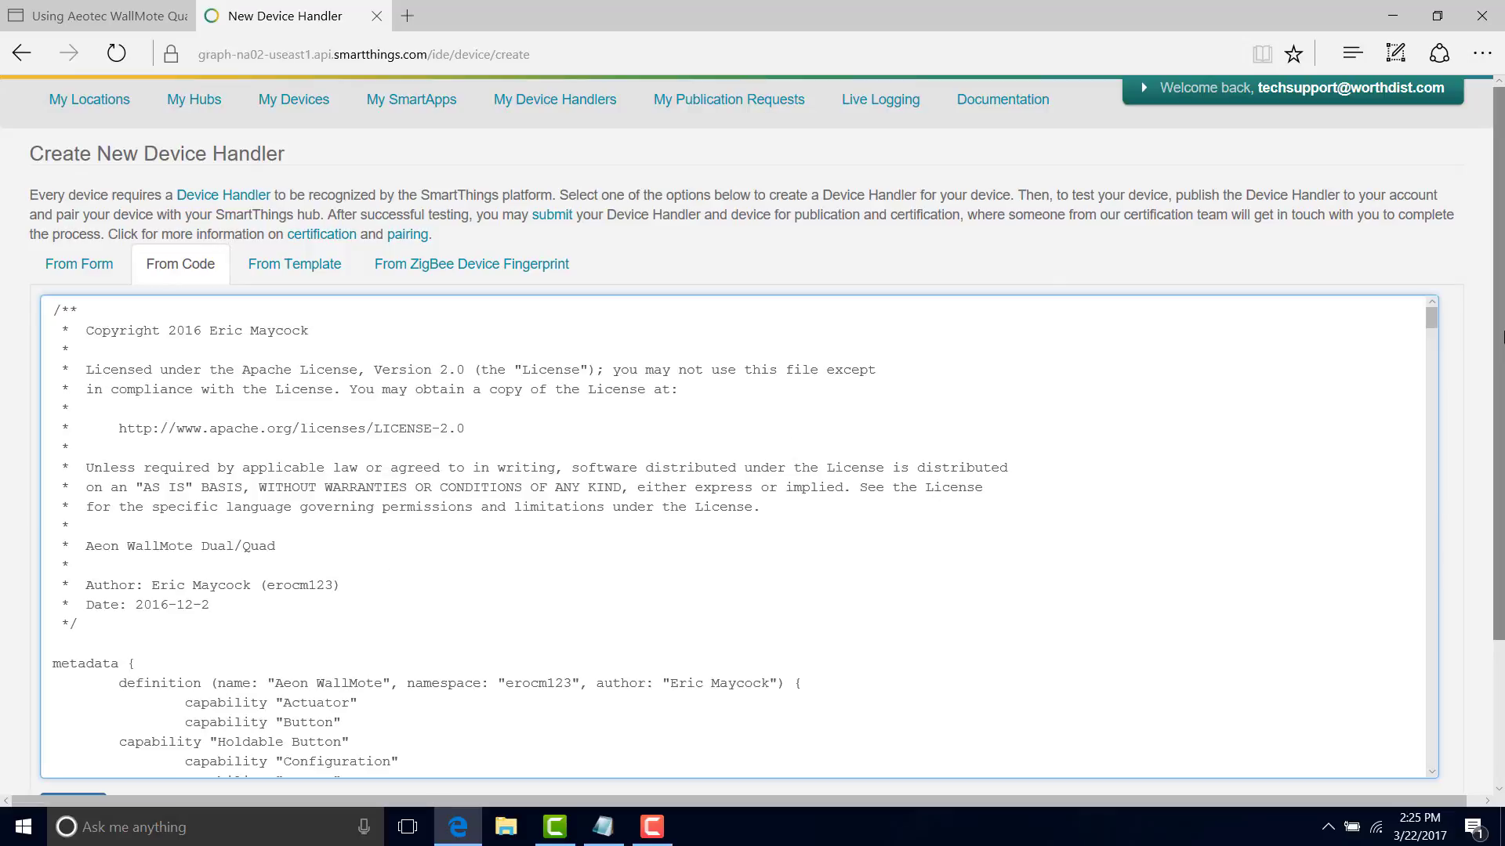
pyautogui.scroll(-2, 1501, 337)
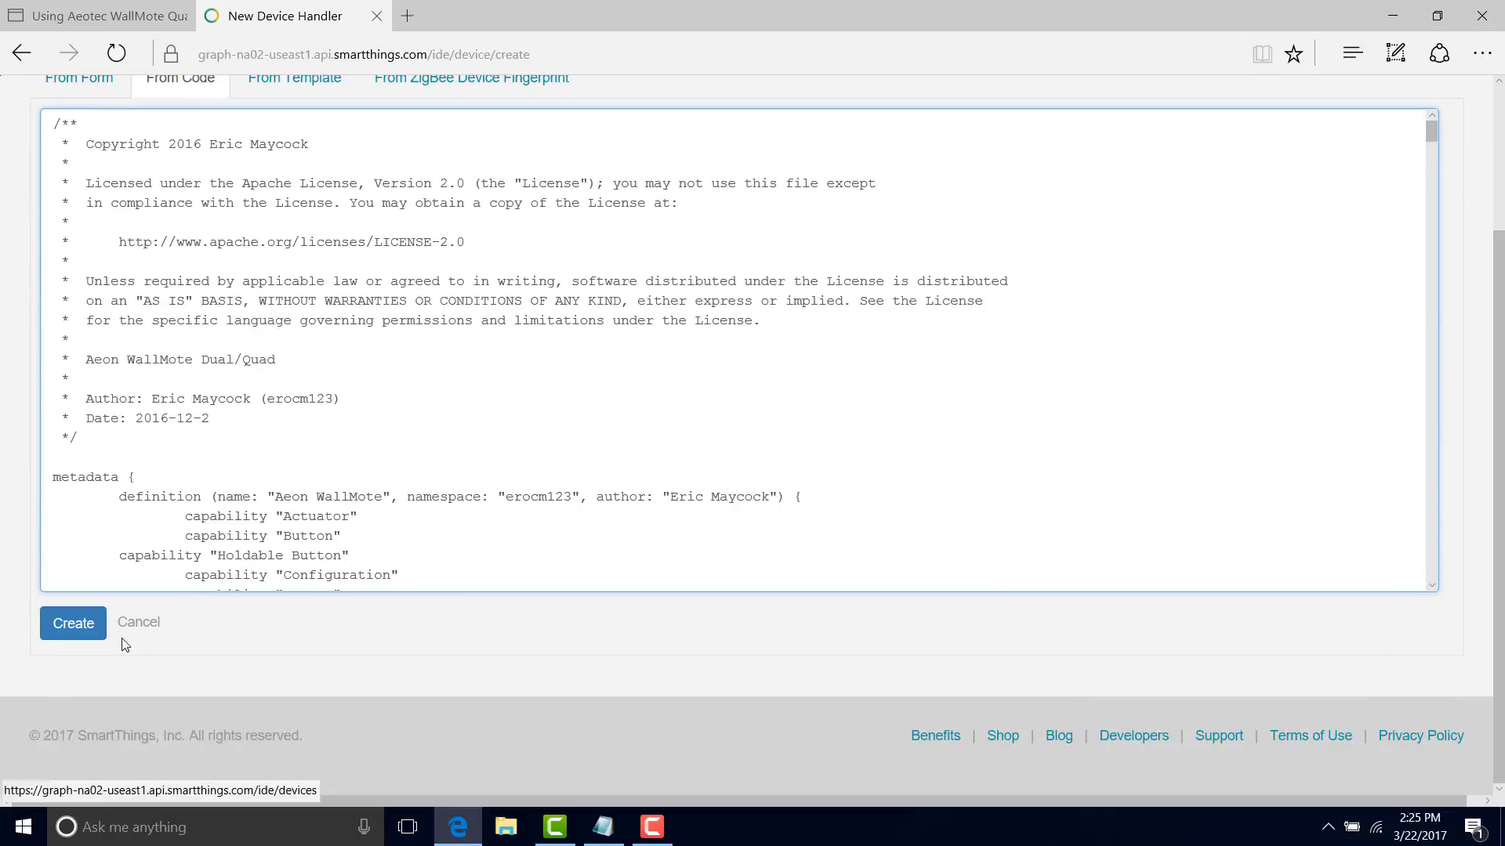
pyautogui.click(86, 630)
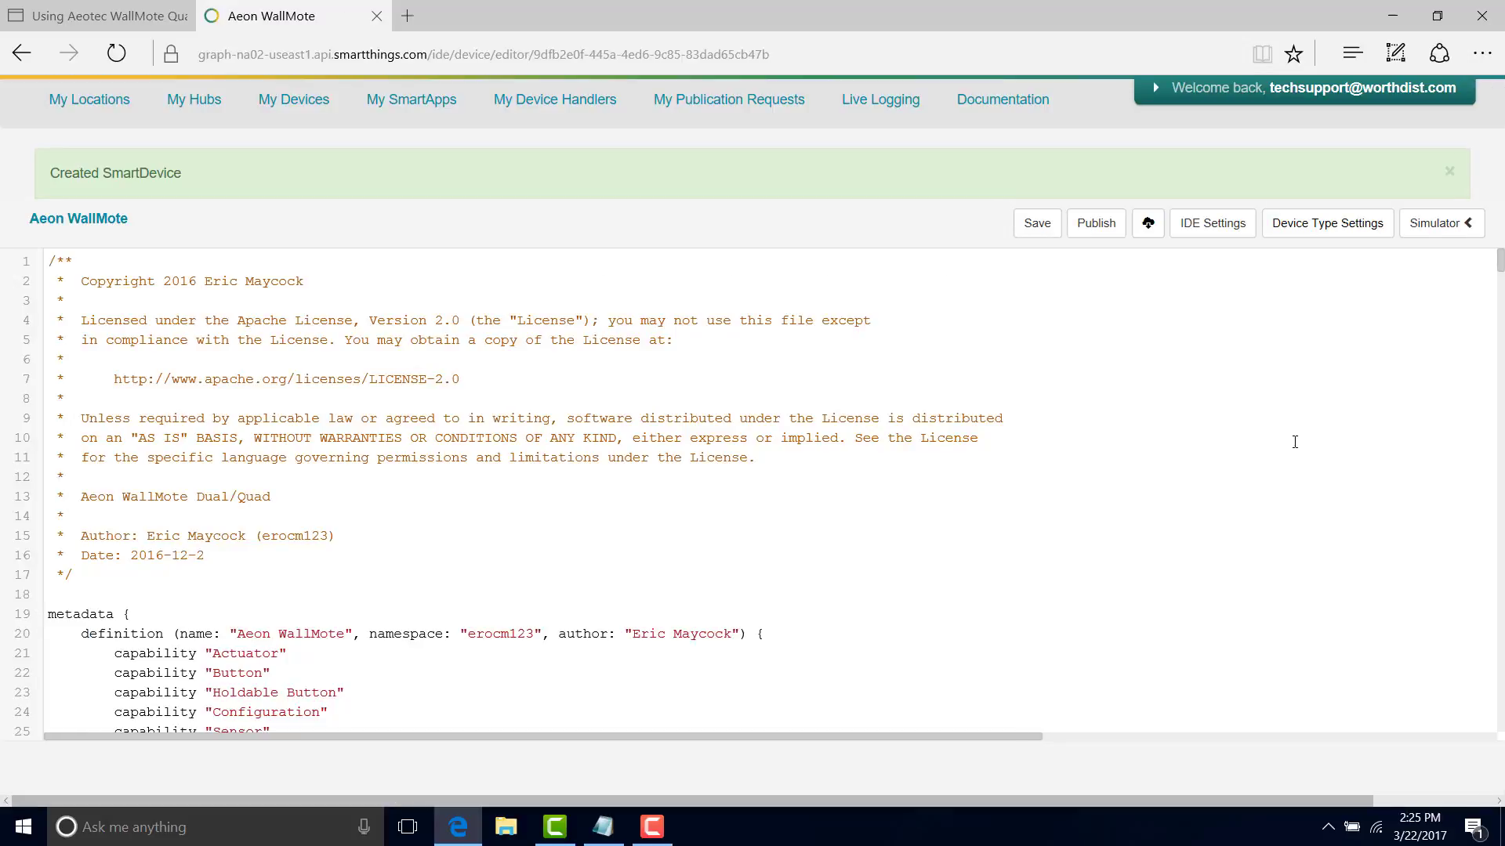
pyautogui.scroll(-4, 1502, 262)
pyautogui.scroll(4, 1411, 259)
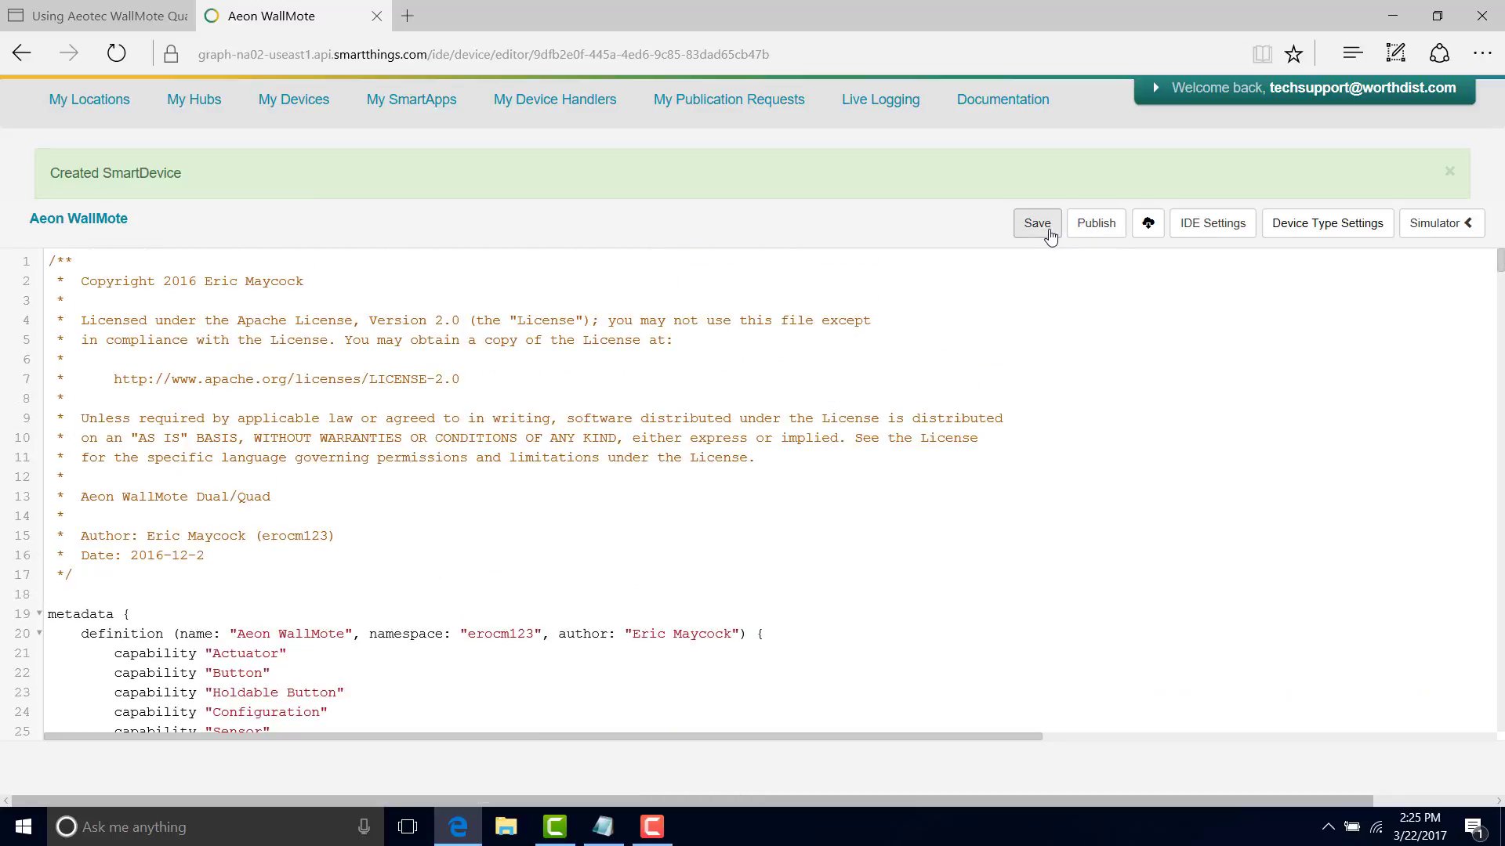
pyautogui.click(1048, 234)
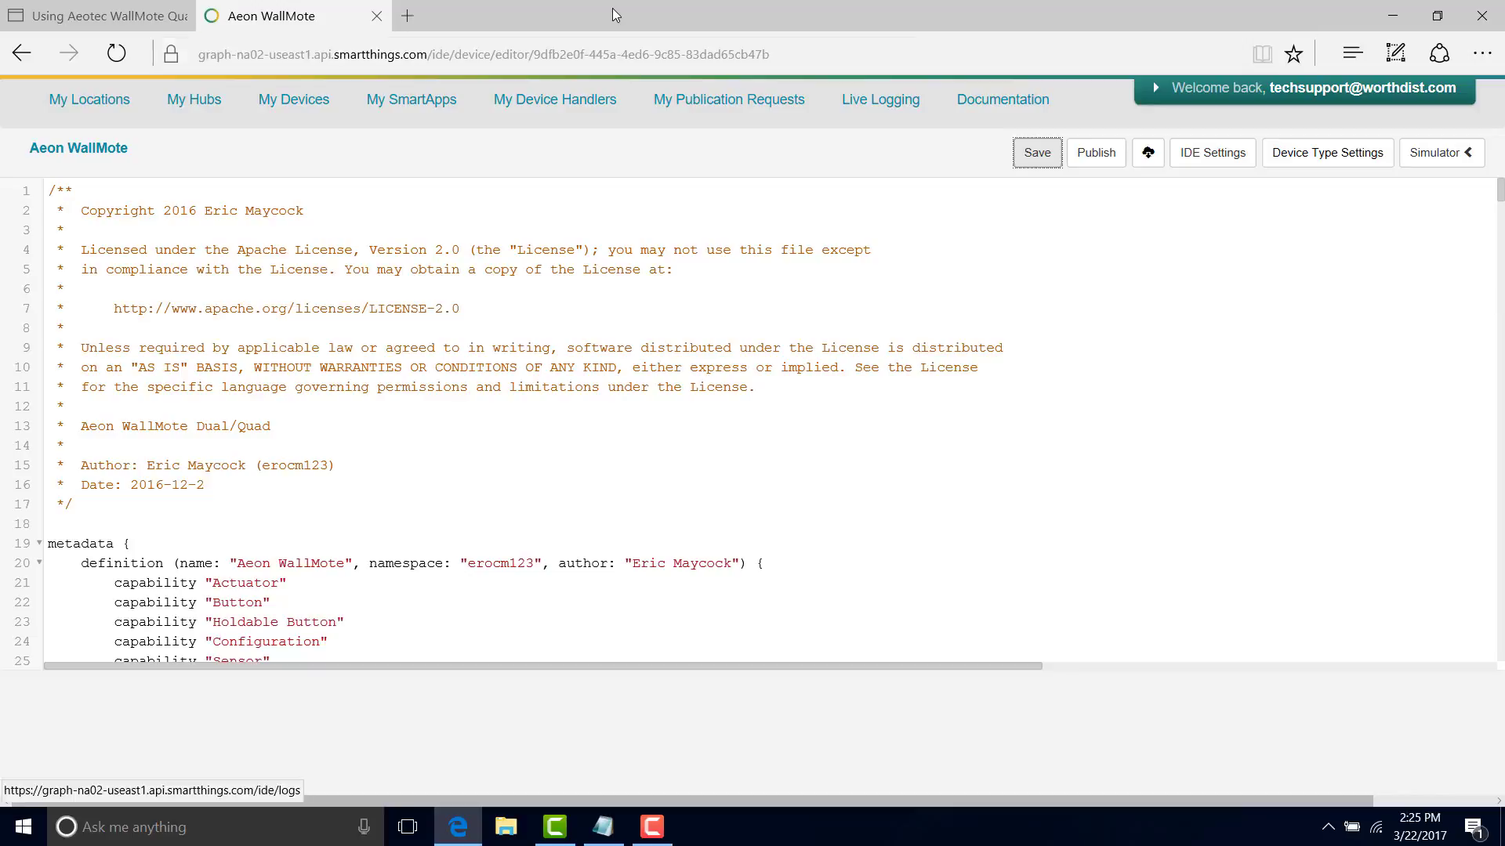
# Go to My Devices, open the Wallmote device's details, and bring up its Edit Device page.
pyautogui.click(558, 106)
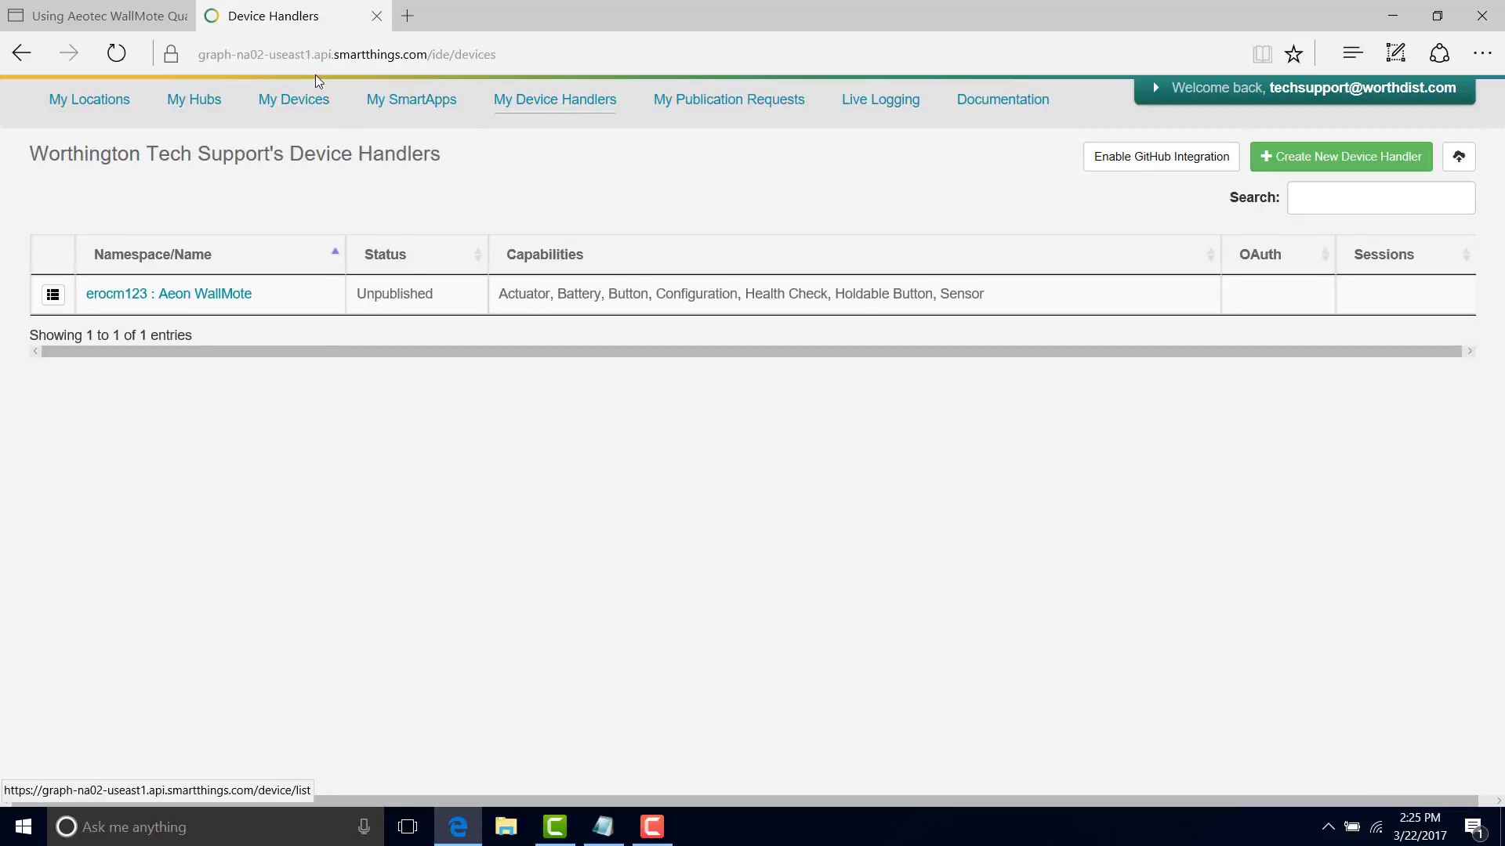
pyautogui.click(306, 102)
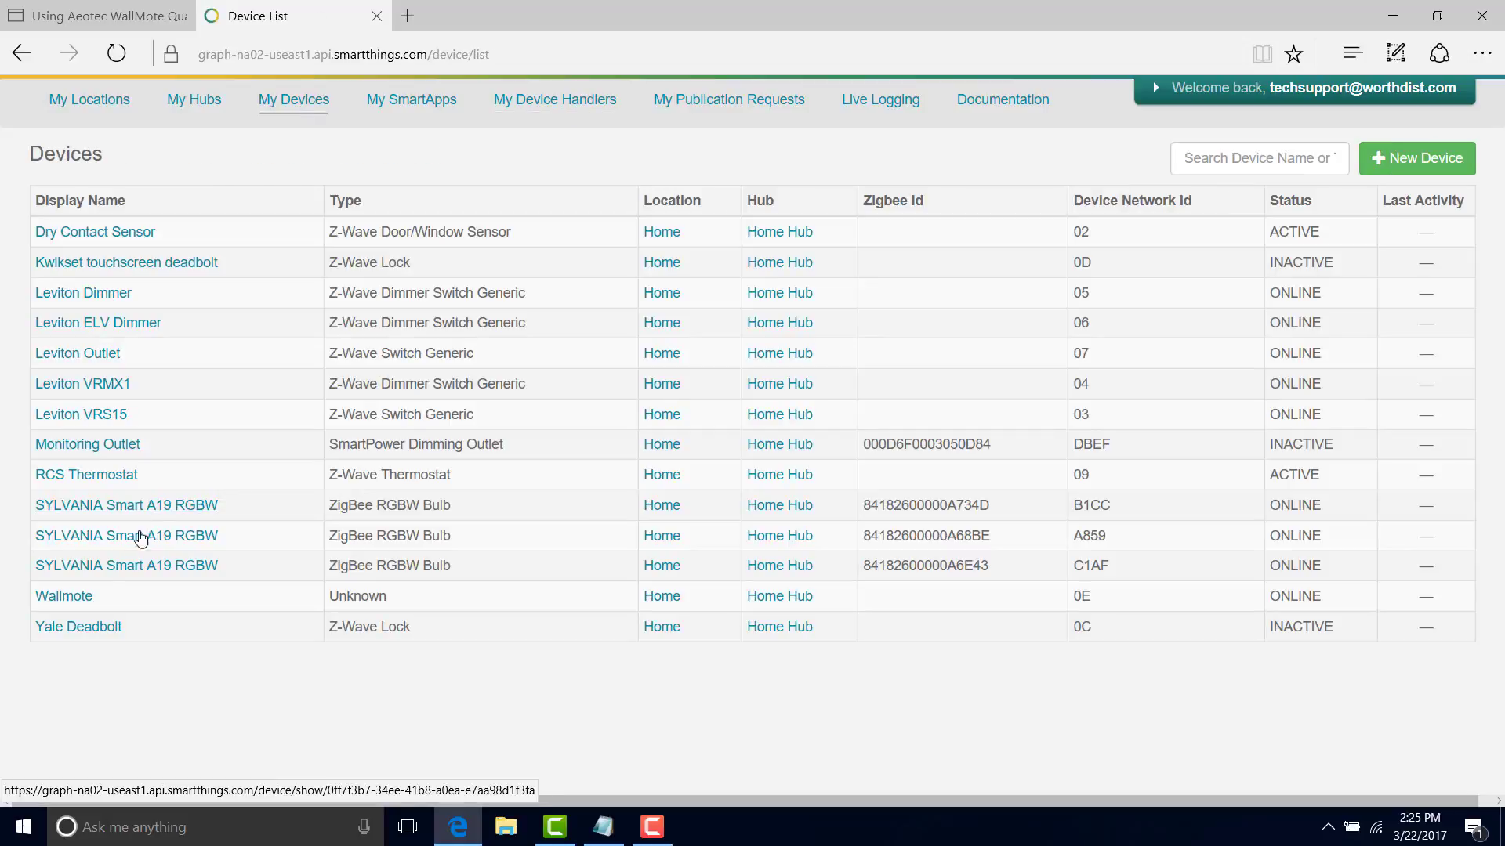
pyautogui.click(69, 597)
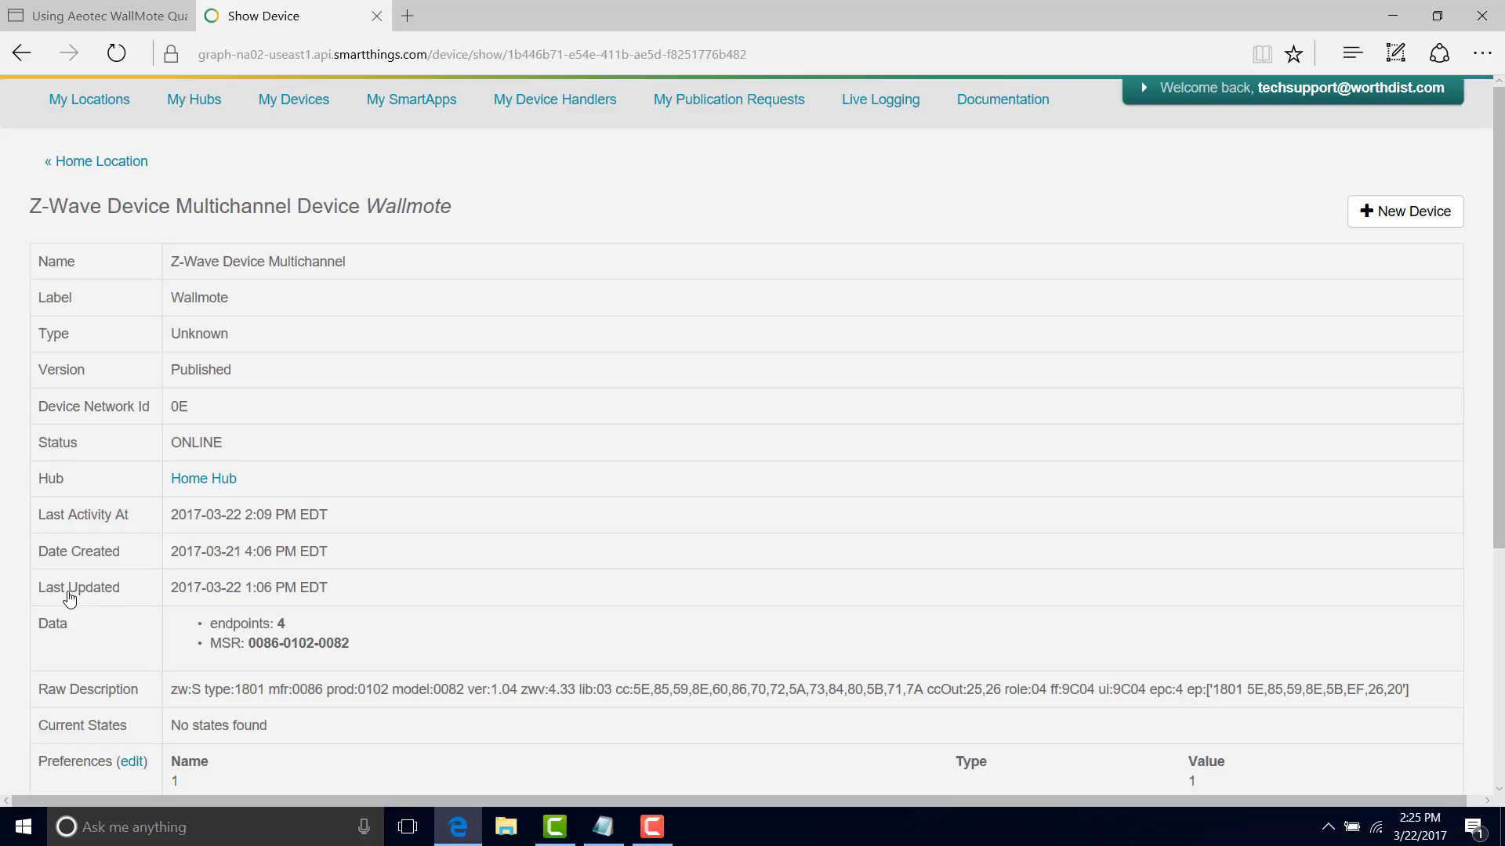
pyautogui.scroll(-1, 1500, 258)
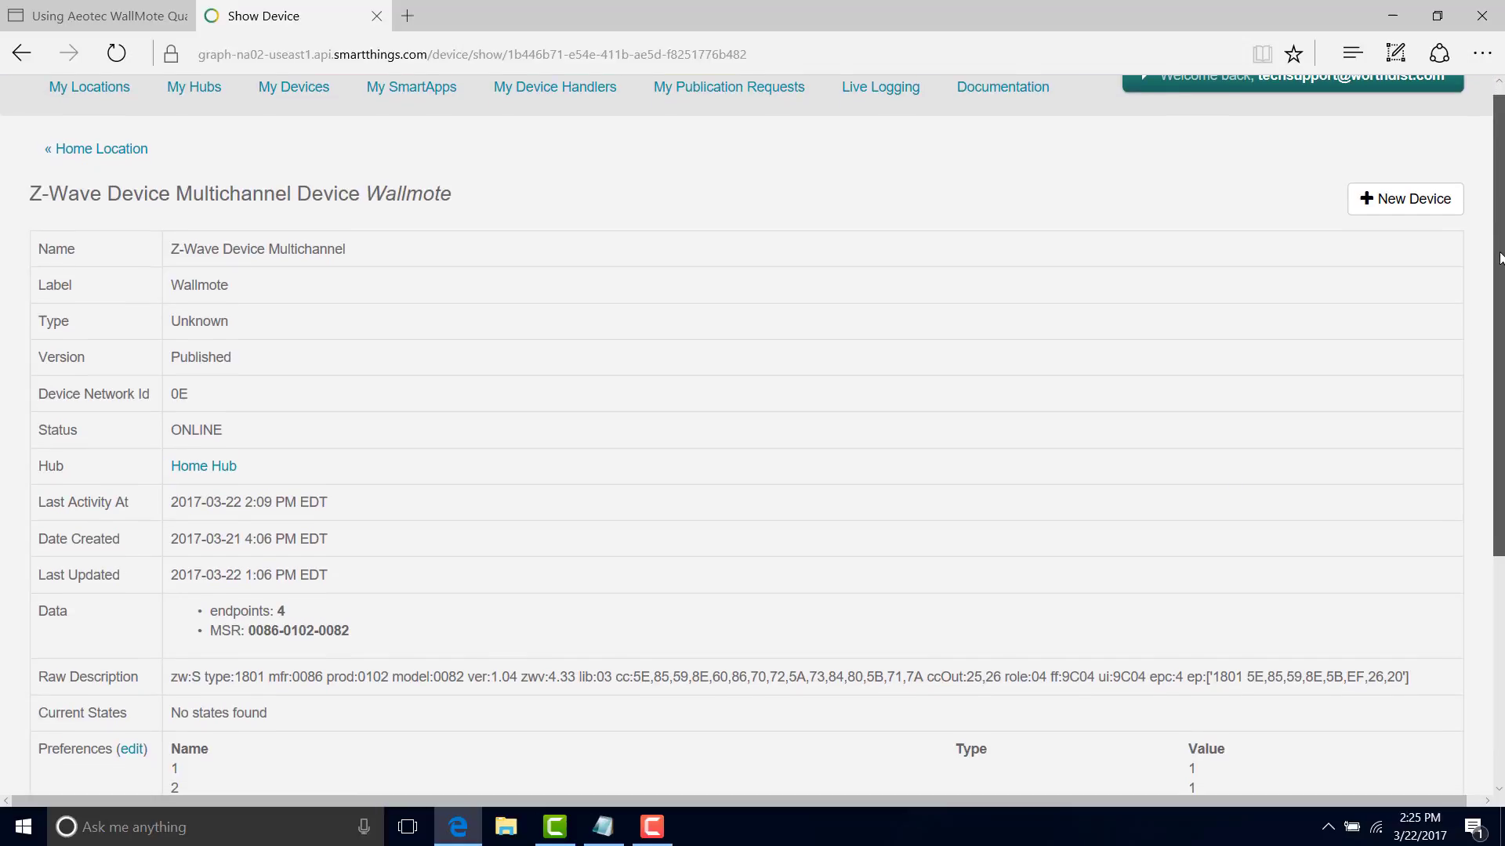
pyautogui.moveTo(1500, 258); pyautogui.dragTo(1500, 468)
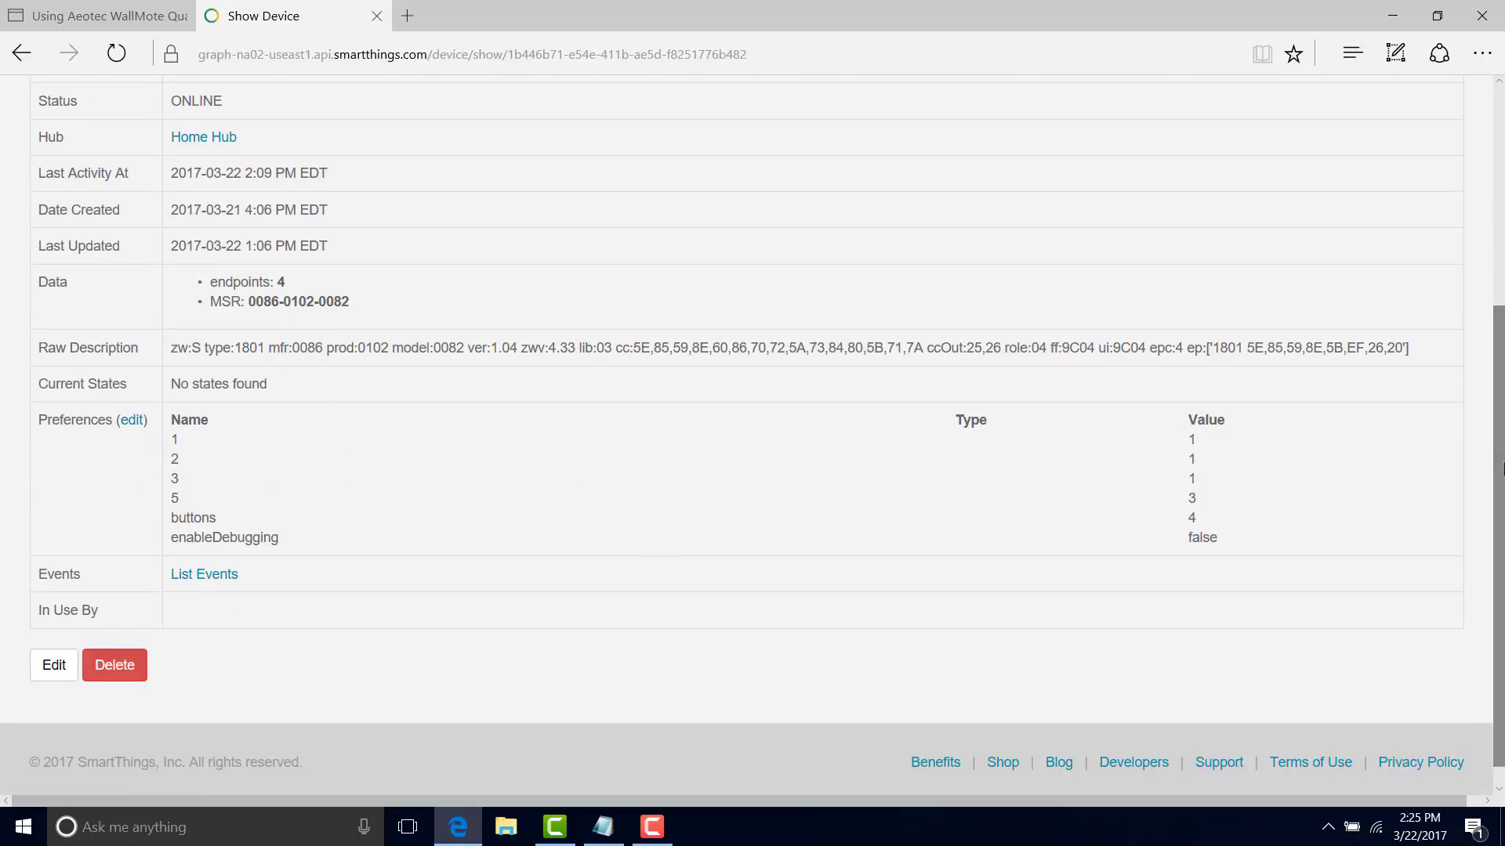
pyautogui.click(52, 664)
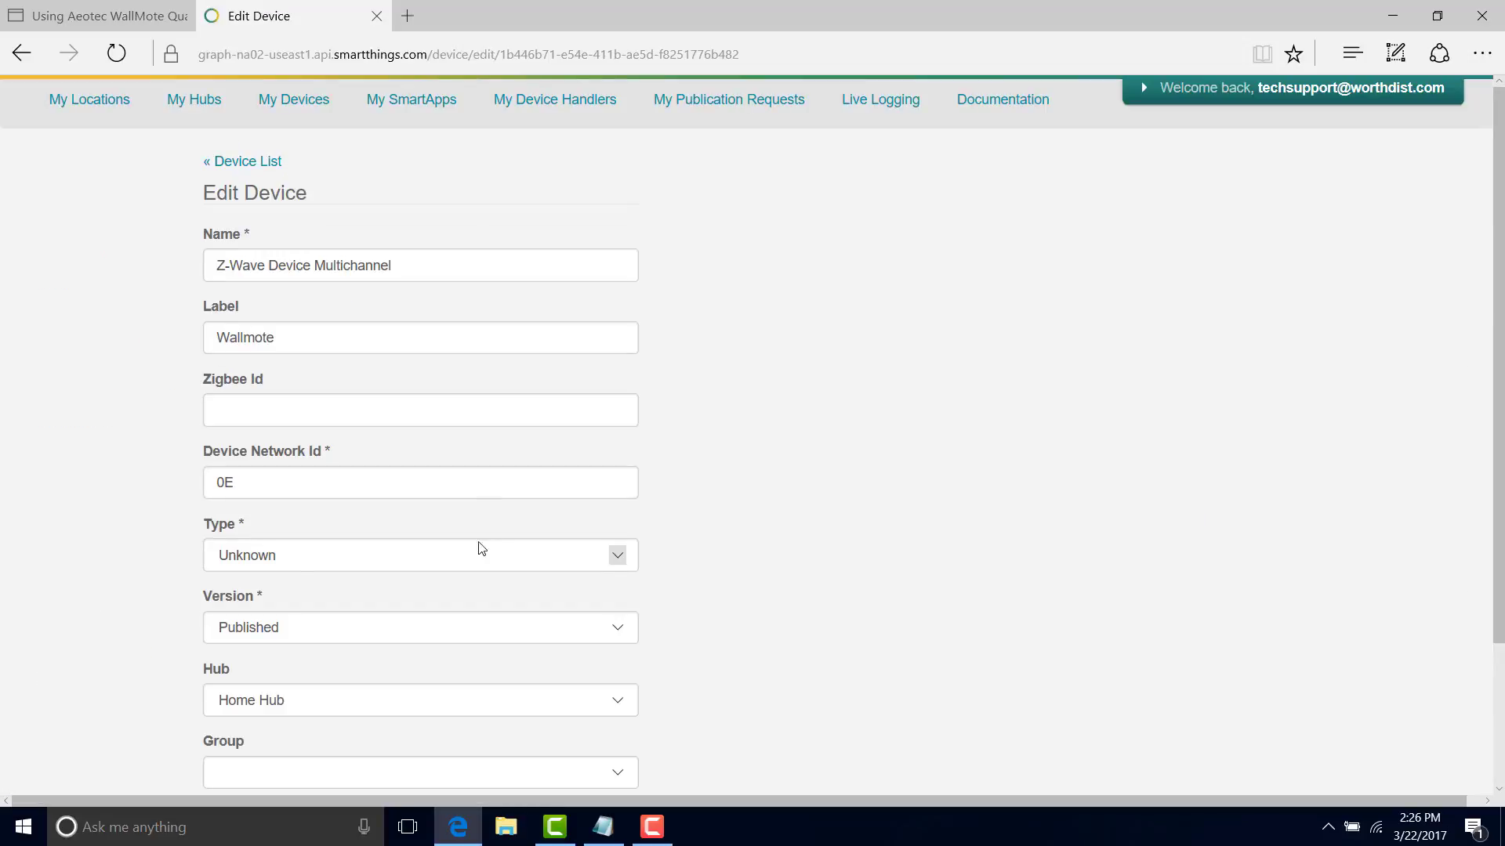
# Set the Wallmote device's Type to Aeon WallMote and update the device.
pyautogui.click(232, 557)
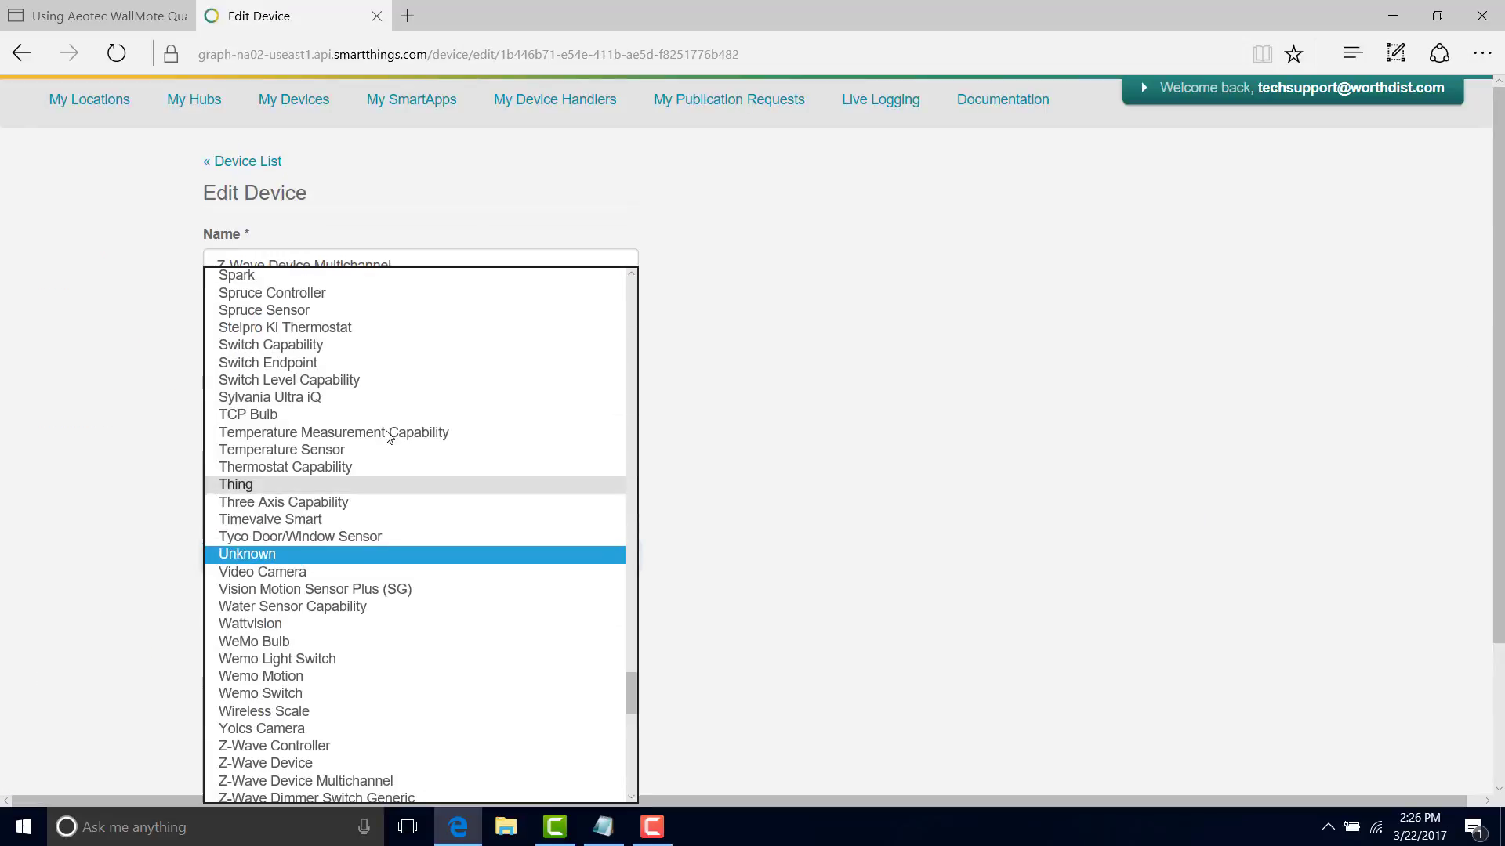
pyautogui.scroll(-1, 1500, 374)
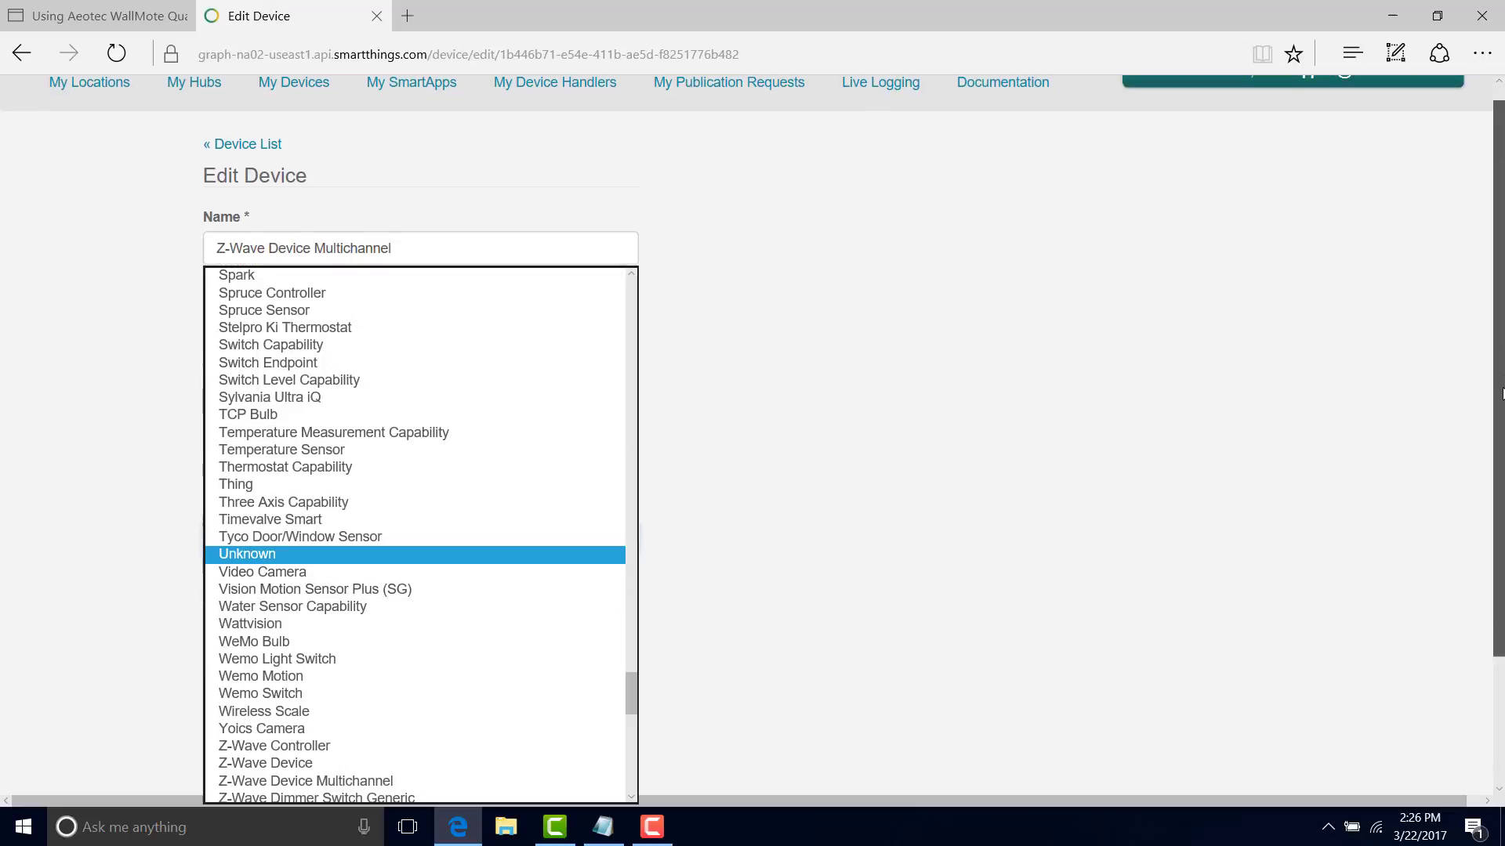
pyautogui.moveTo(633, 624); pyautogui.dragTo(629, 706)
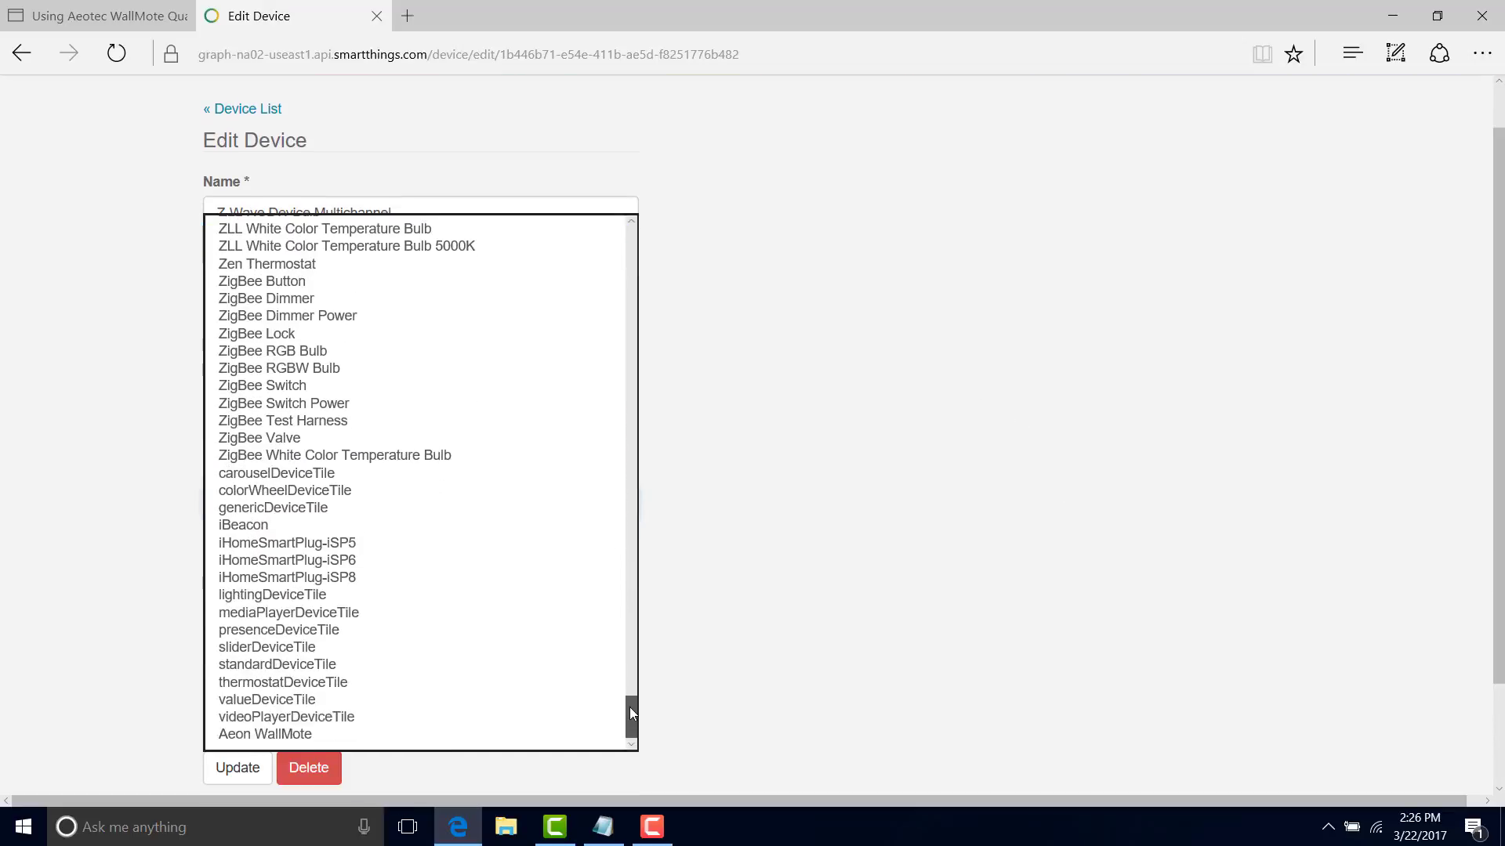
pyautogui.click(286, 734)
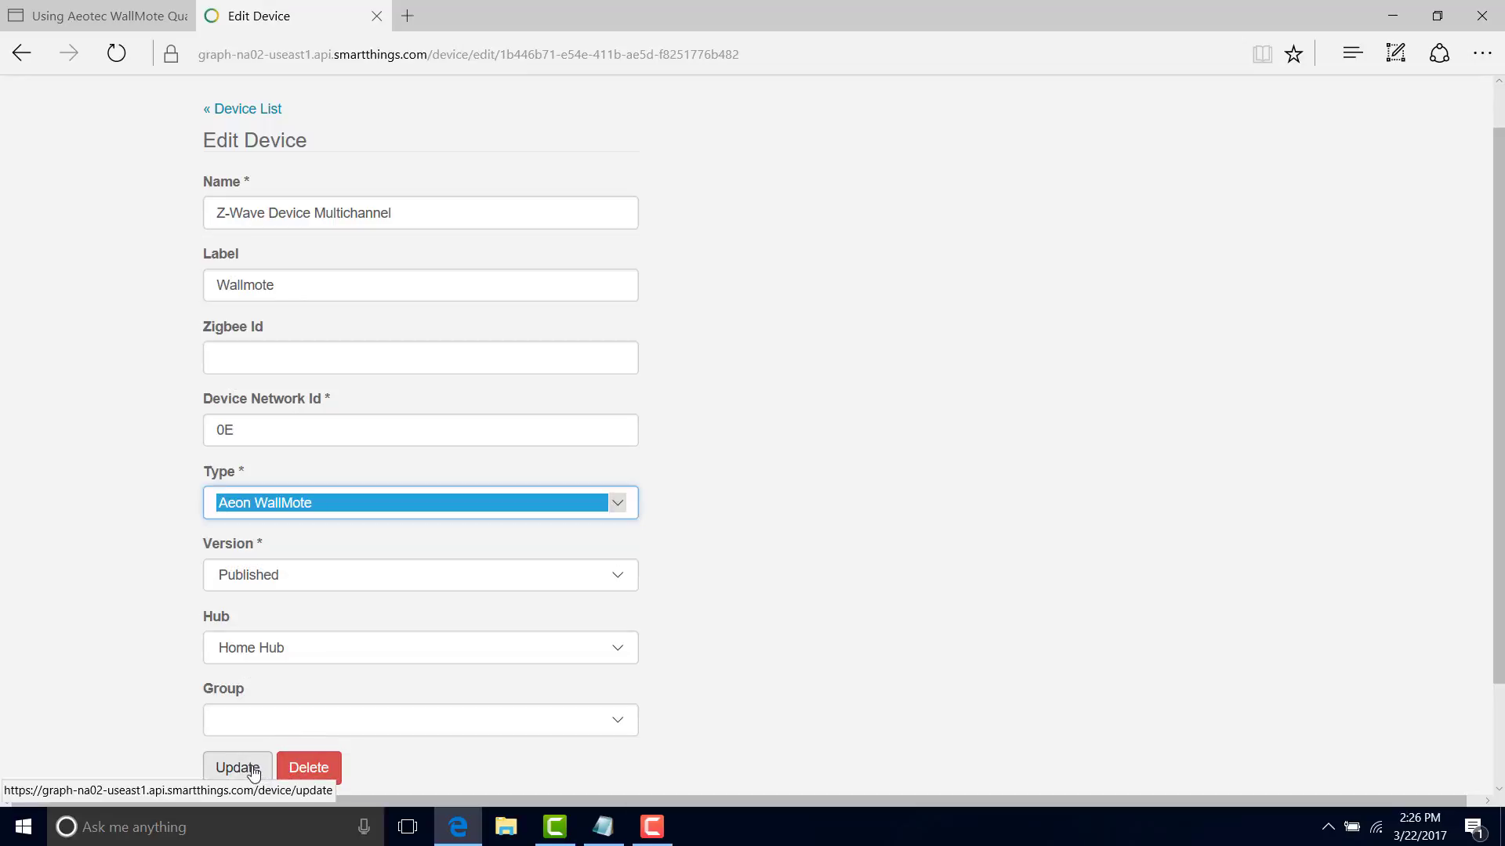
pyautogui.click(254, 773)
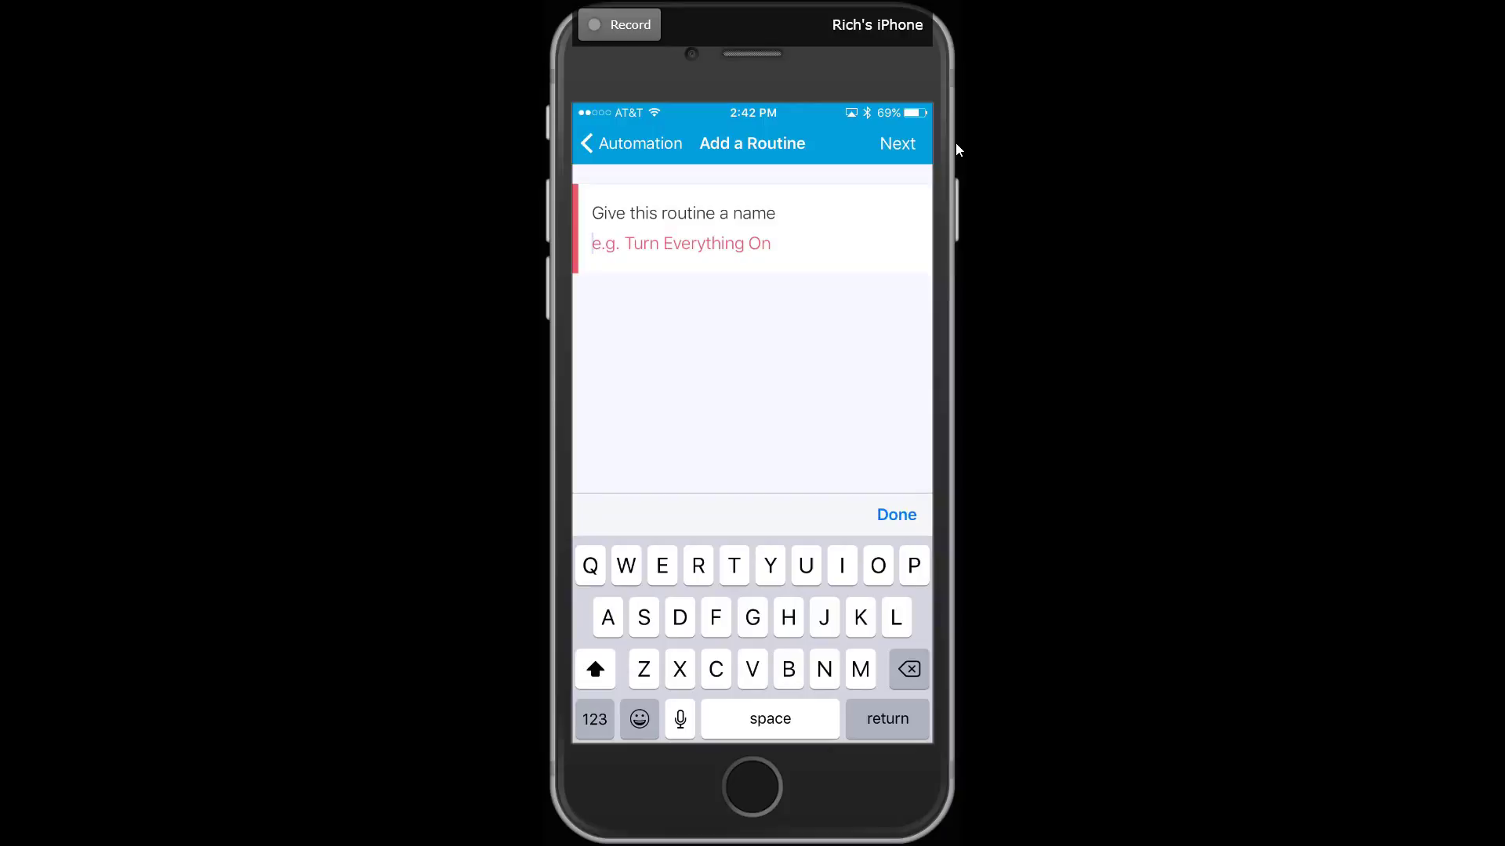
# Enter 'Wallmote 1' as the routine's name.
pyautogui.write('Wallmot')
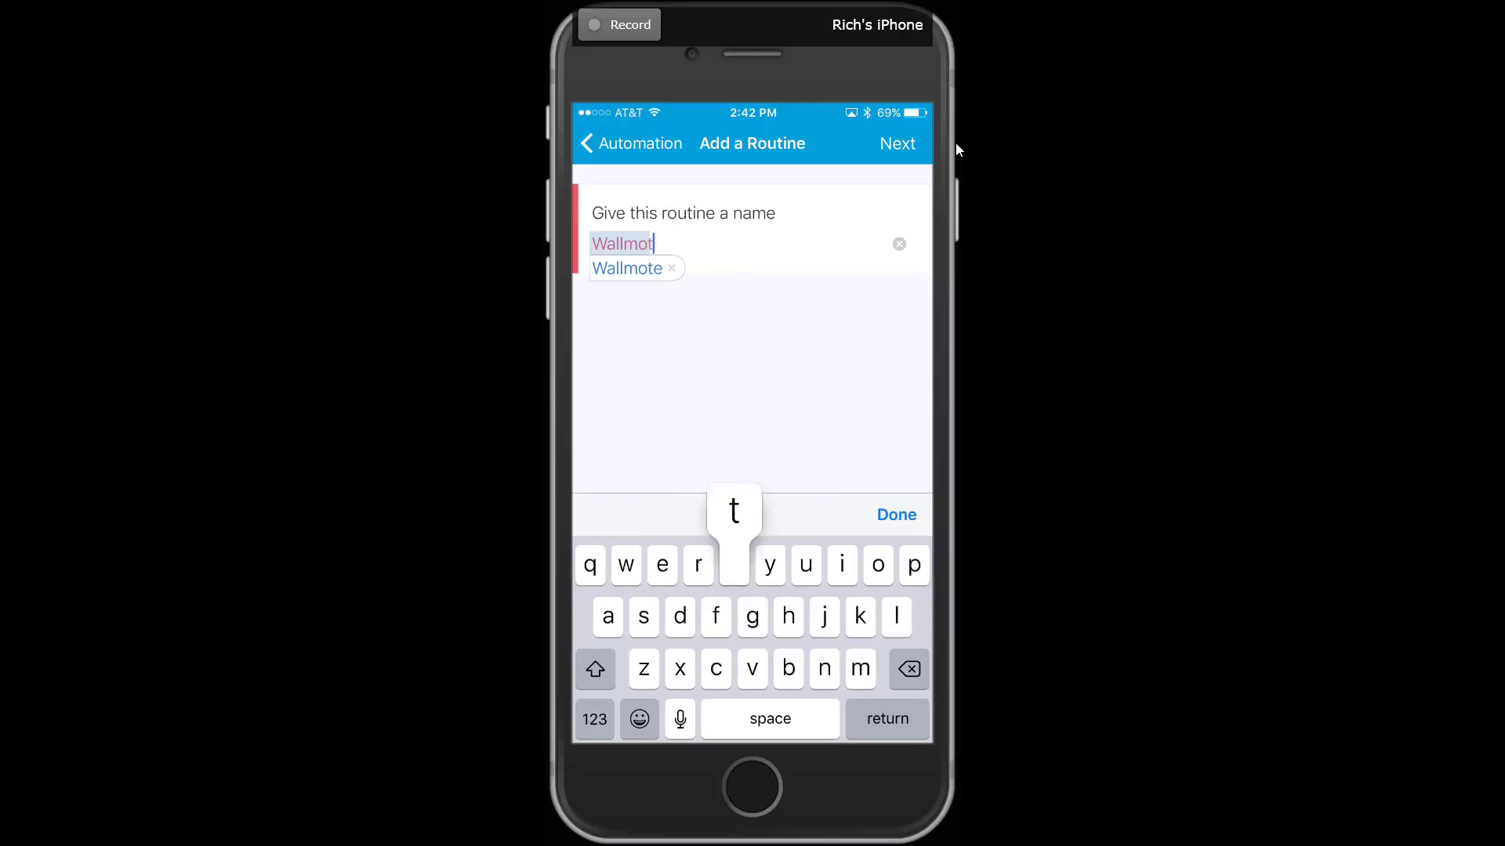
pyautogui.write('e 1')
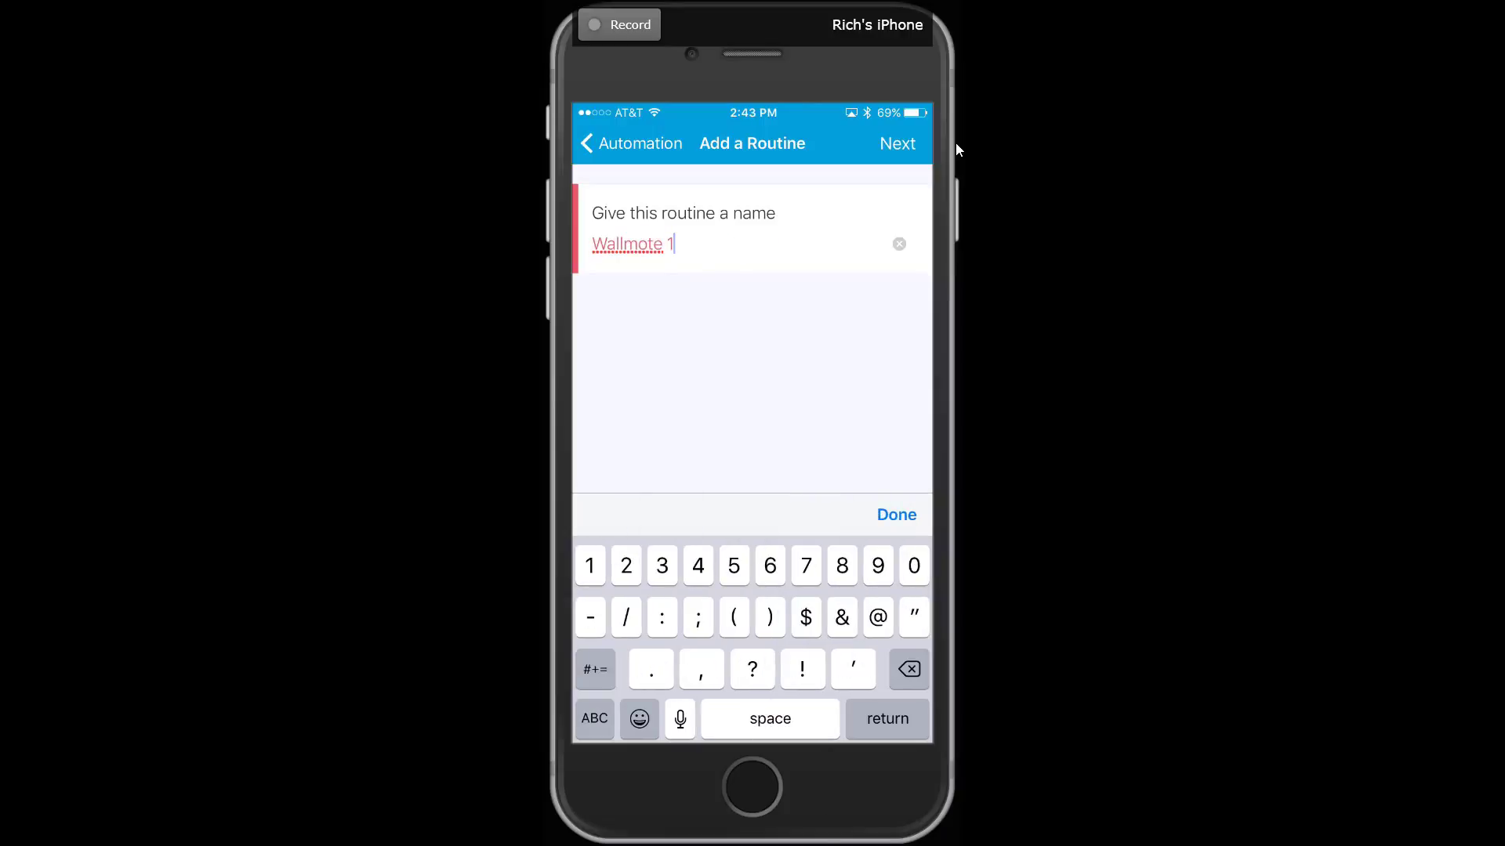
pyautogui.press('Return')
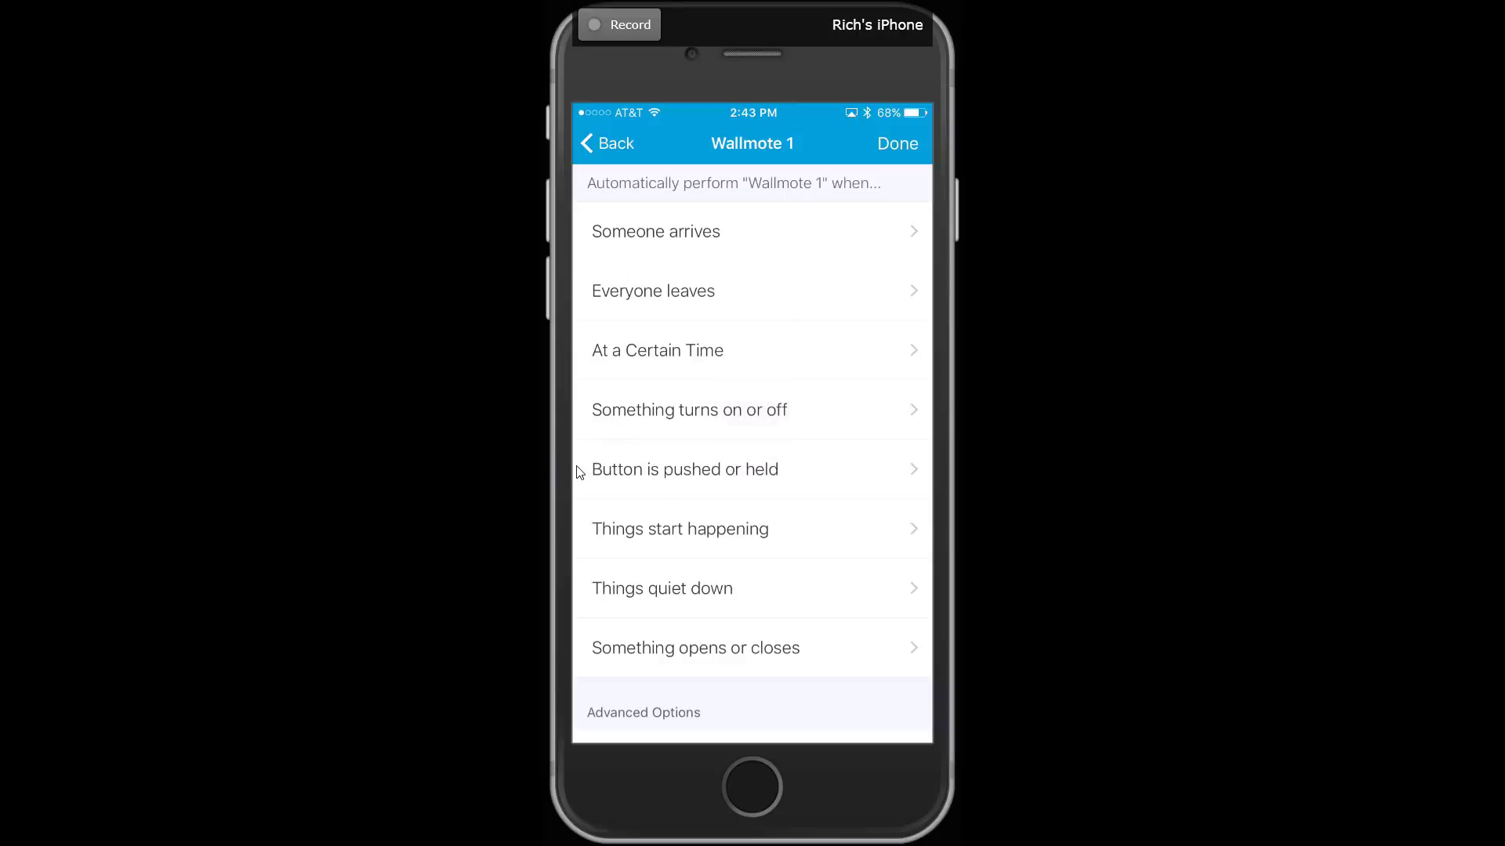
# Choose 'Button is pushed or held' as the Wallmote 1 routine's trigger.
pyautogui.click(579, 471)
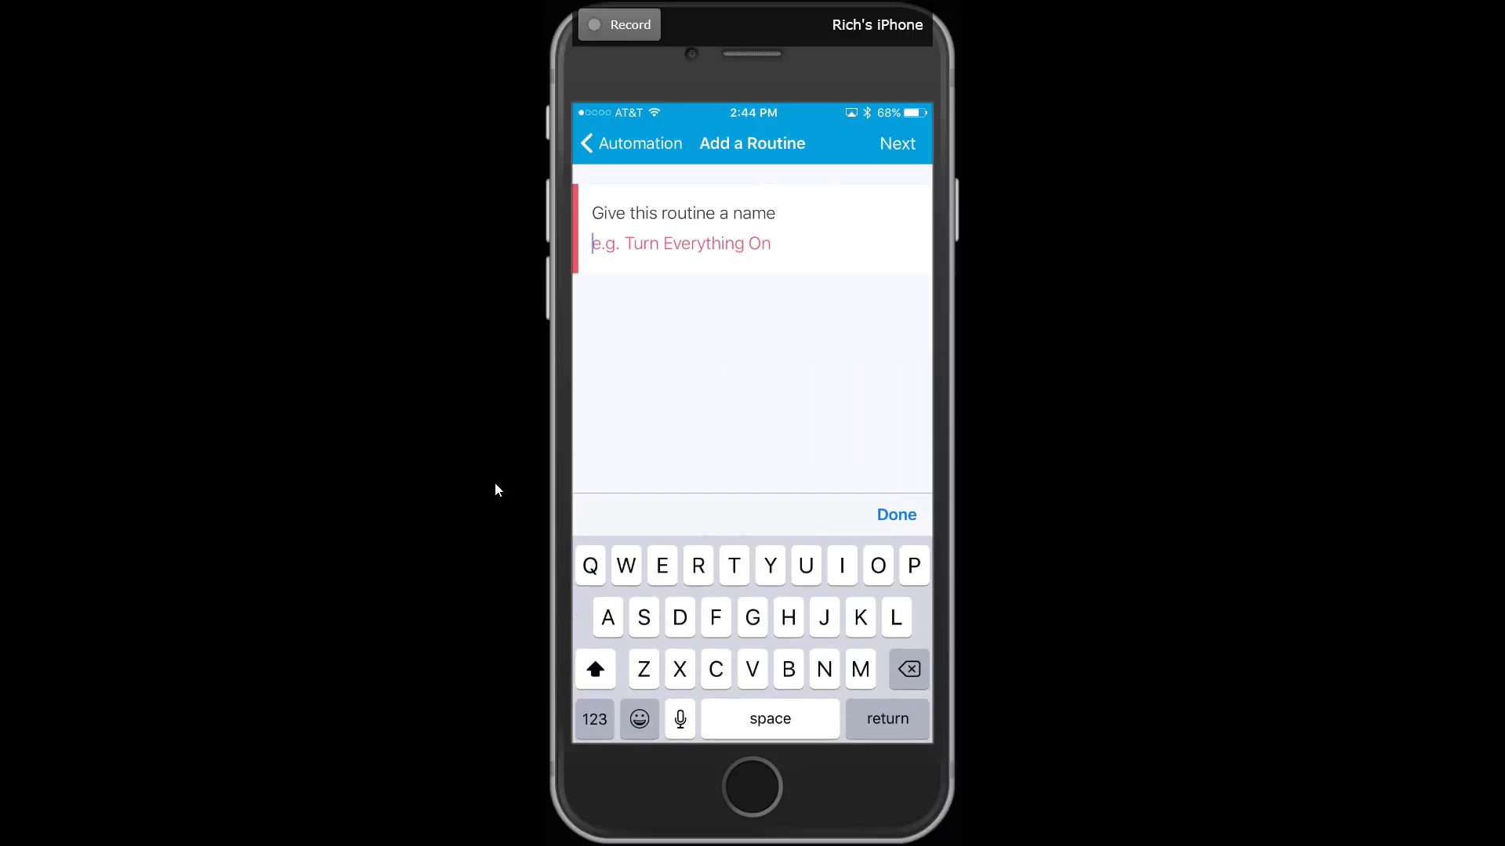
# Enter 'Wallmote 3' as the new routine's name.
pyautogui.write('Wallmote')
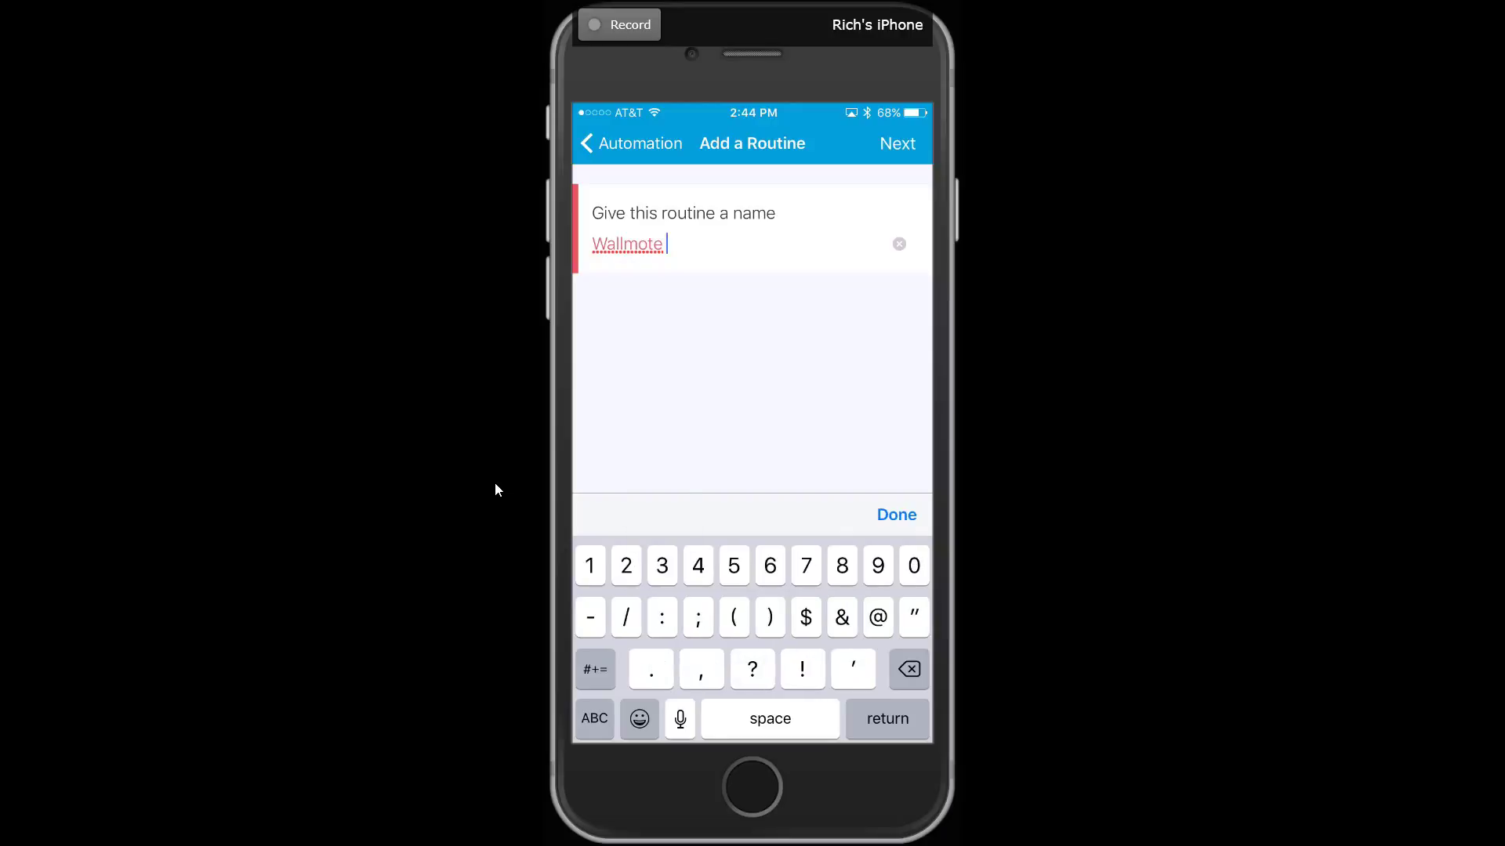
pyautogui.write(' 3')
pyautogui.press('Return')
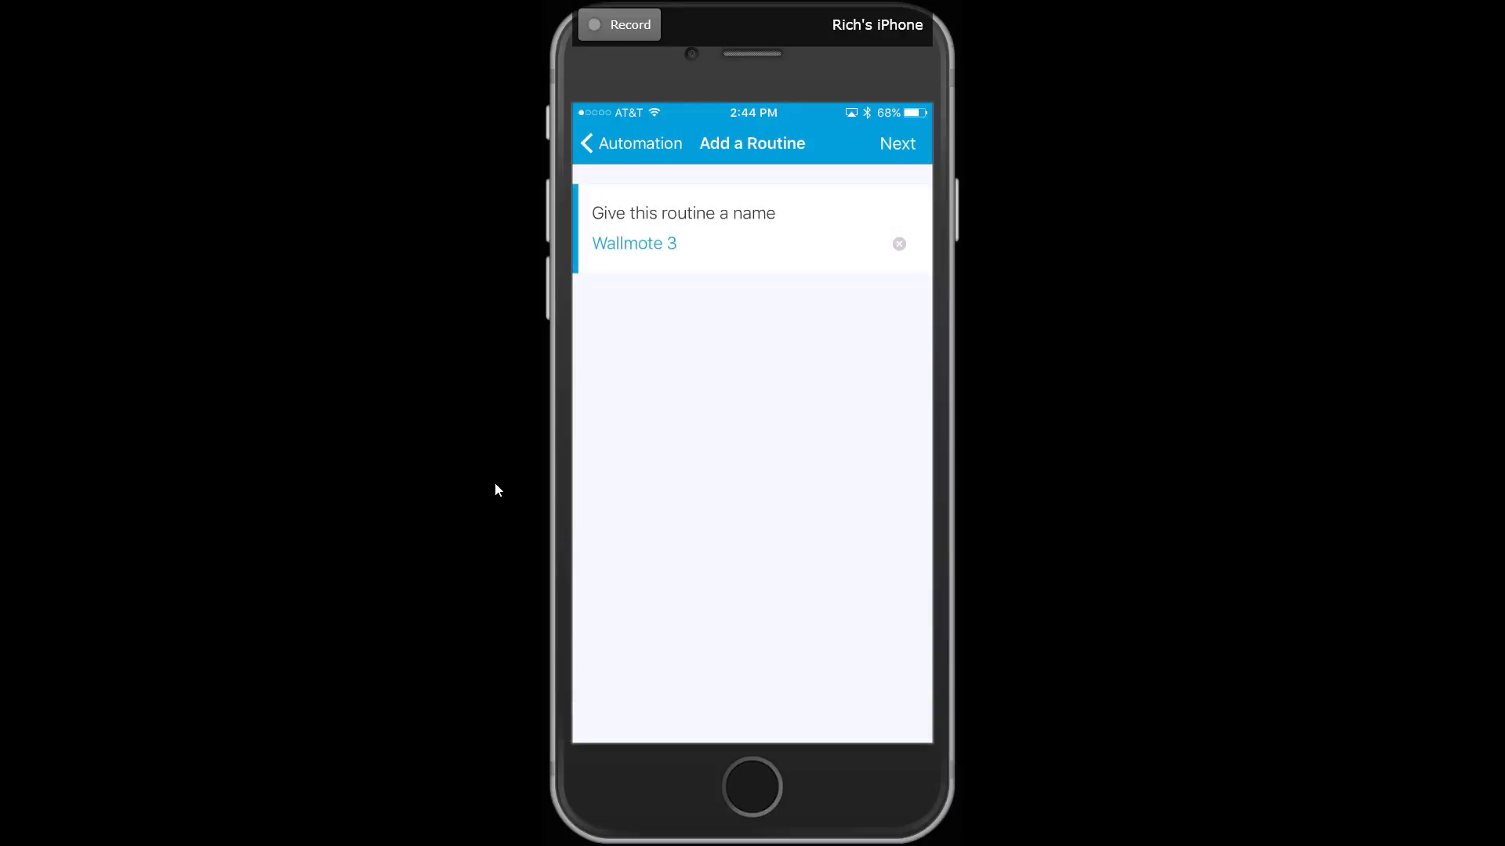